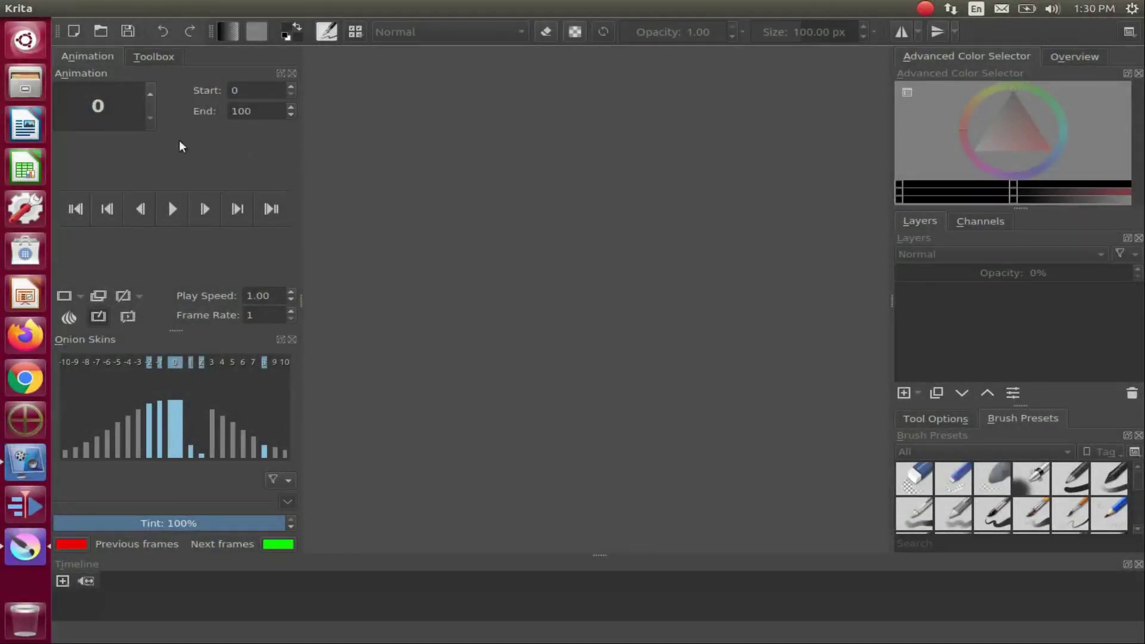
Step: Create a new 1600 × 1200 px document with the default settings and show the Toolbox
click(72, 30)
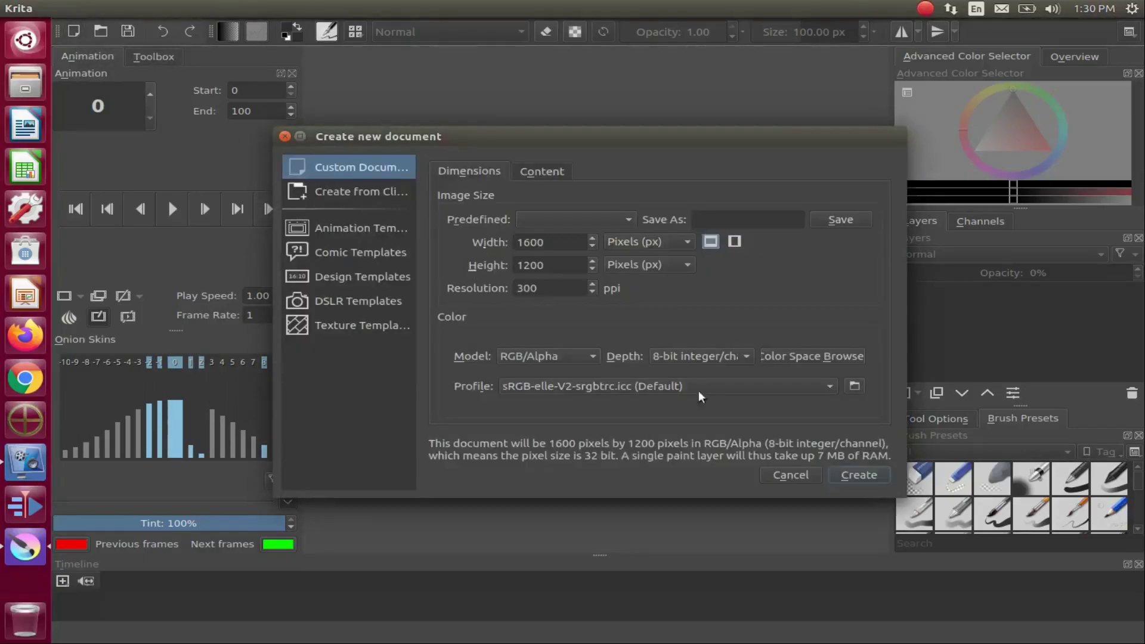
click(859, 477)
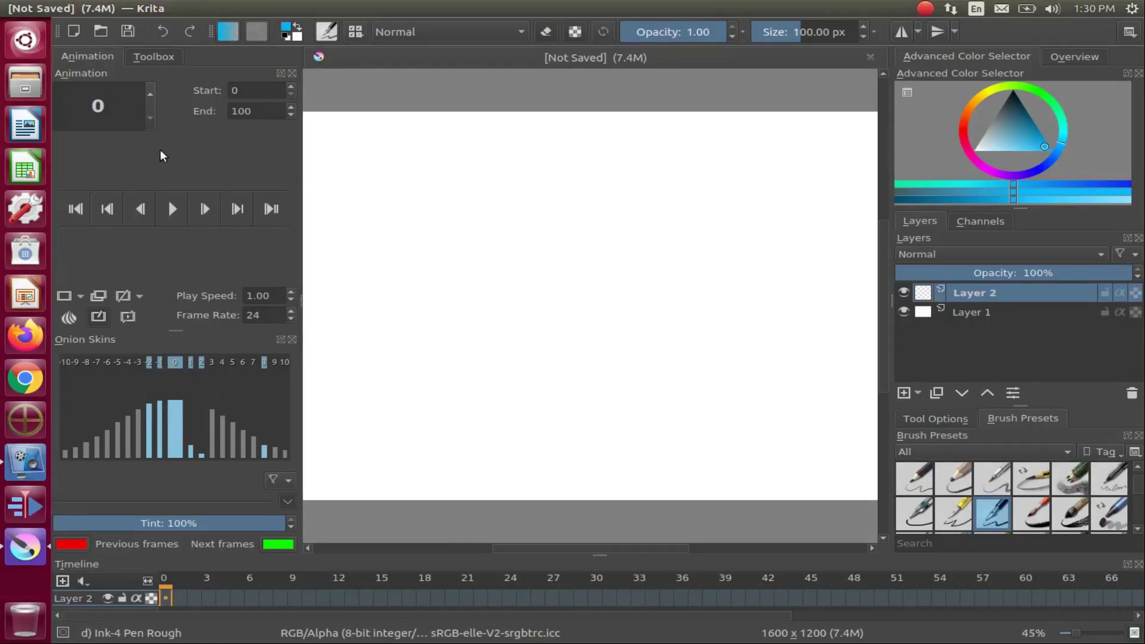
click(151, 57)
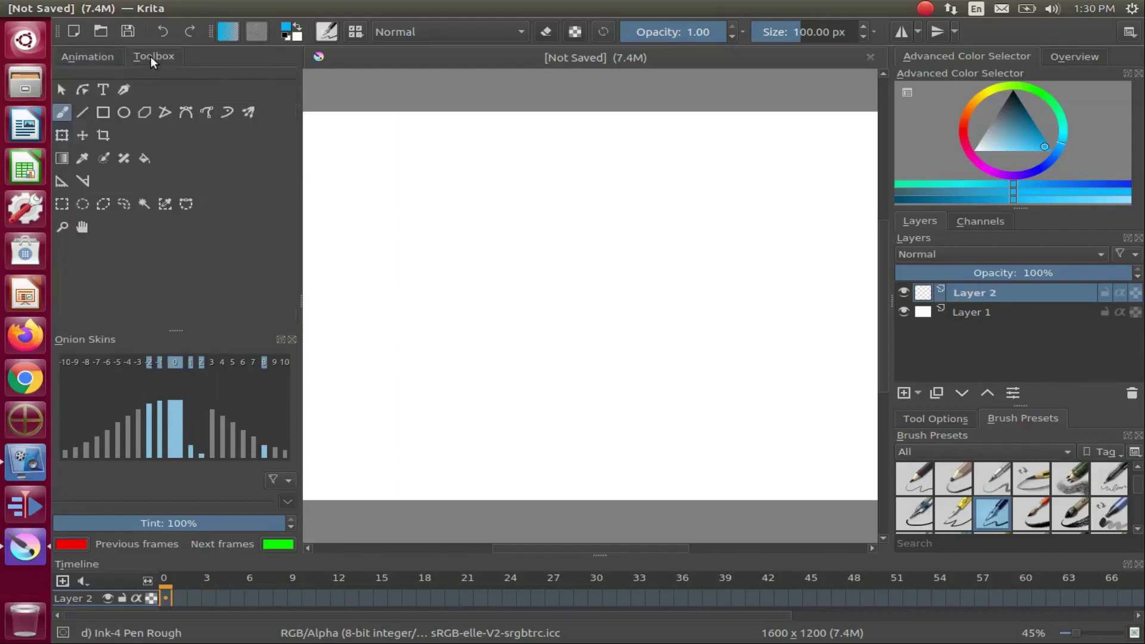
Step: Draw ellipses for the two eyes, the large face oval and the nostrils
click(123, 112)
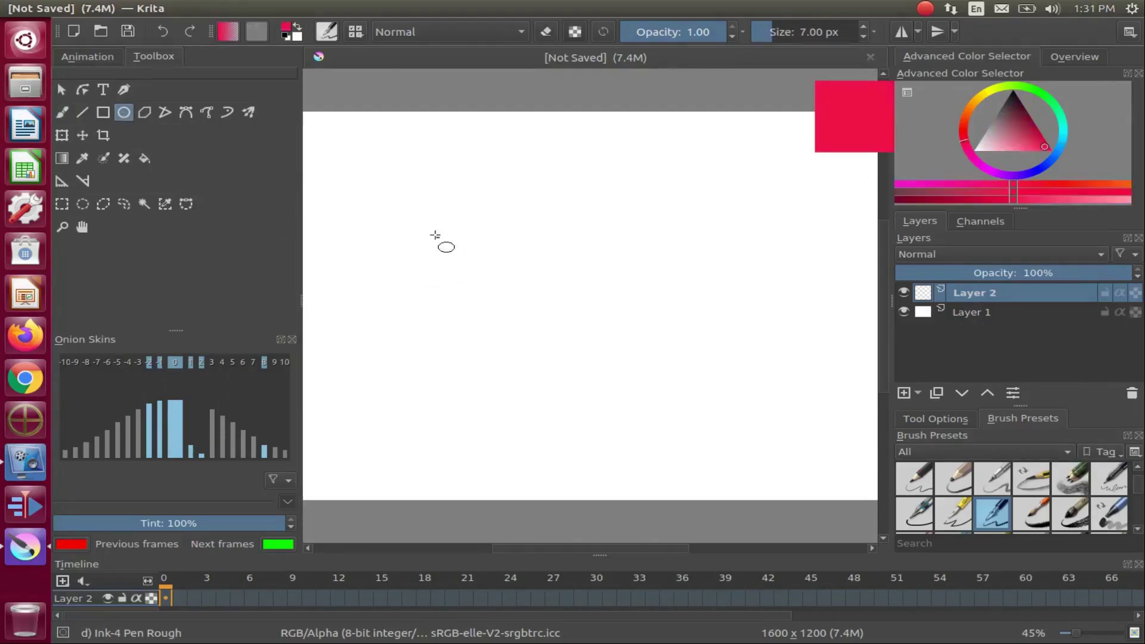
drag(414, 237, 451, 264)
drag(547, 240, 584, 266)
drag(349, 163, 682, 365)
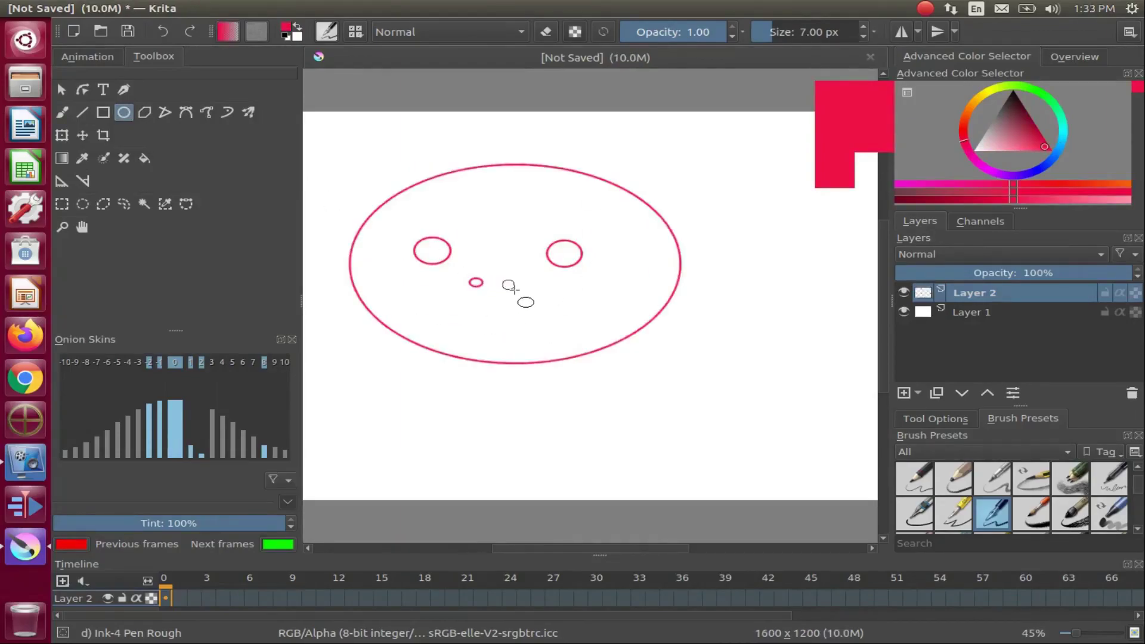
drag(501, 278, 514, 289)
Step: Draw the mouth outline with the Freehand Brush
key(b)
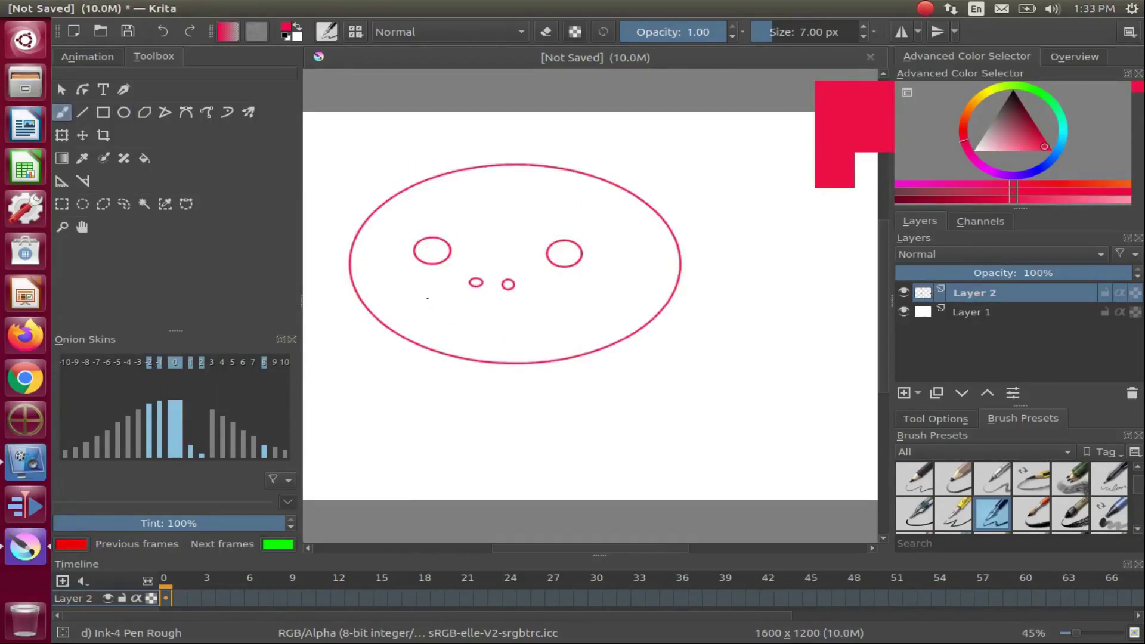
drag(426, 296, 537, 310)
drag(537, 311, 427, 296)
Step: Fill the eyes blue and the nostrils black
click(433, 251)
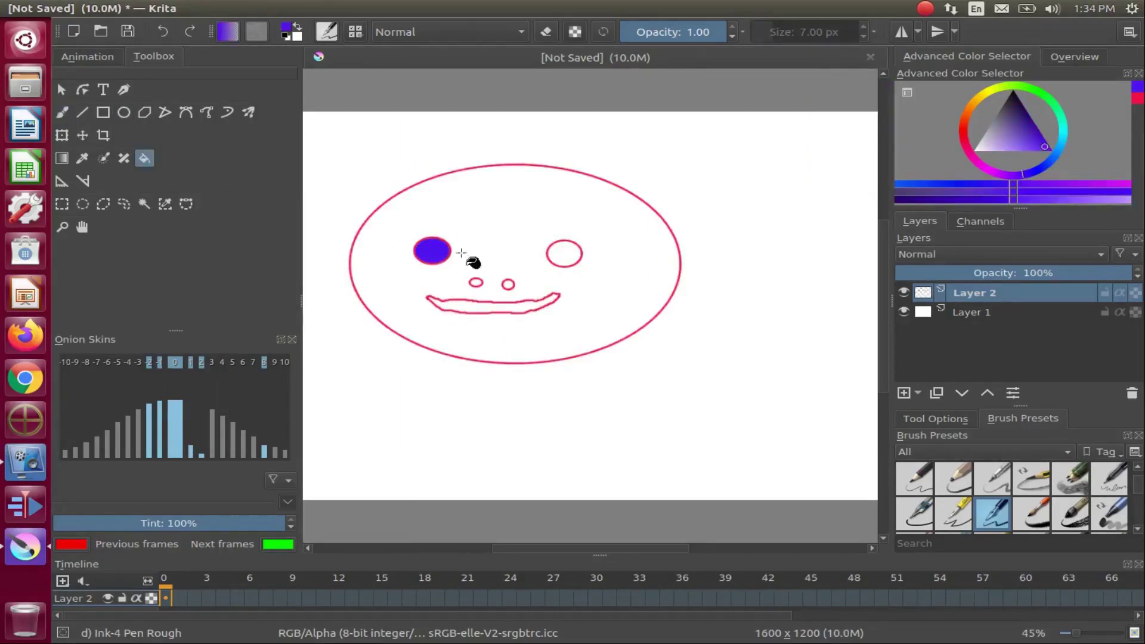
click(564, 254)
click(1014, 100)
click(475, 282)
click(508, 284)
Step: Draw a row of teeth inside the mouth
click(62, 117)
drag(445, 302, 445, 310)
drag(455, 302, 463, 311)
mouse_move(475, 302)
mouse_down()
mouse_move(506, 313)
mouse_move(496, 311)
mouse_up()
drag(519, 303, 518, 311)
drag(527, 302, 525, 311)
Step: Draw red lips around the teeth and fill them solid red
click(1041, 148)
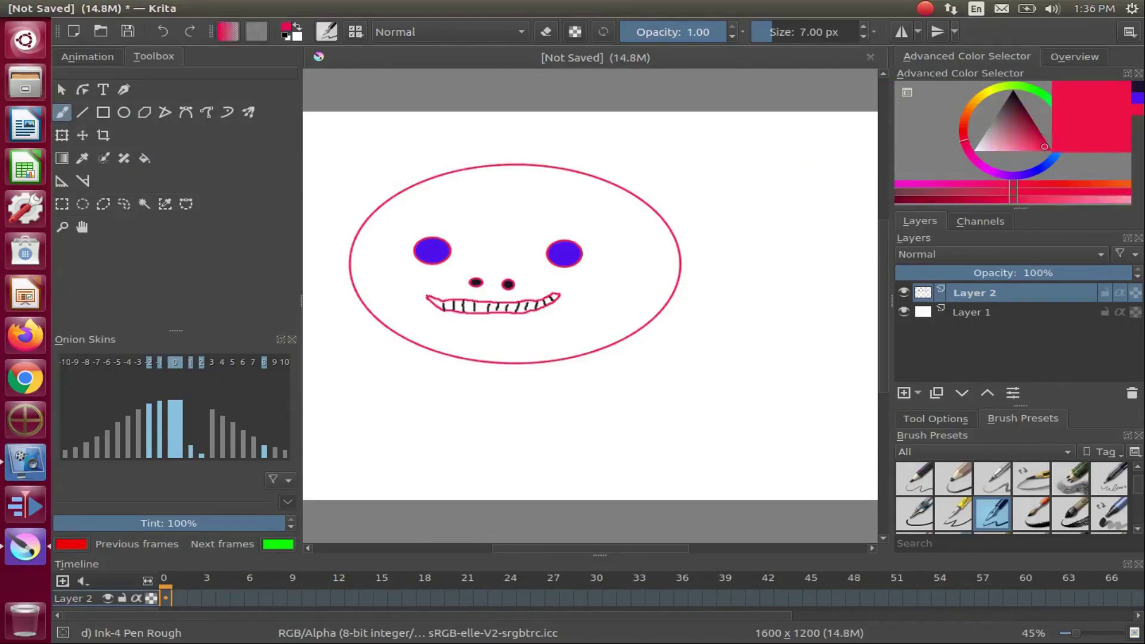
mouse_move(427, 296)
mouse_down()
mouse_move(555, 292)
mouse_move(453, 296)
mouse_move(447, 319)
mouse_move(559, 293)
mouse_up()
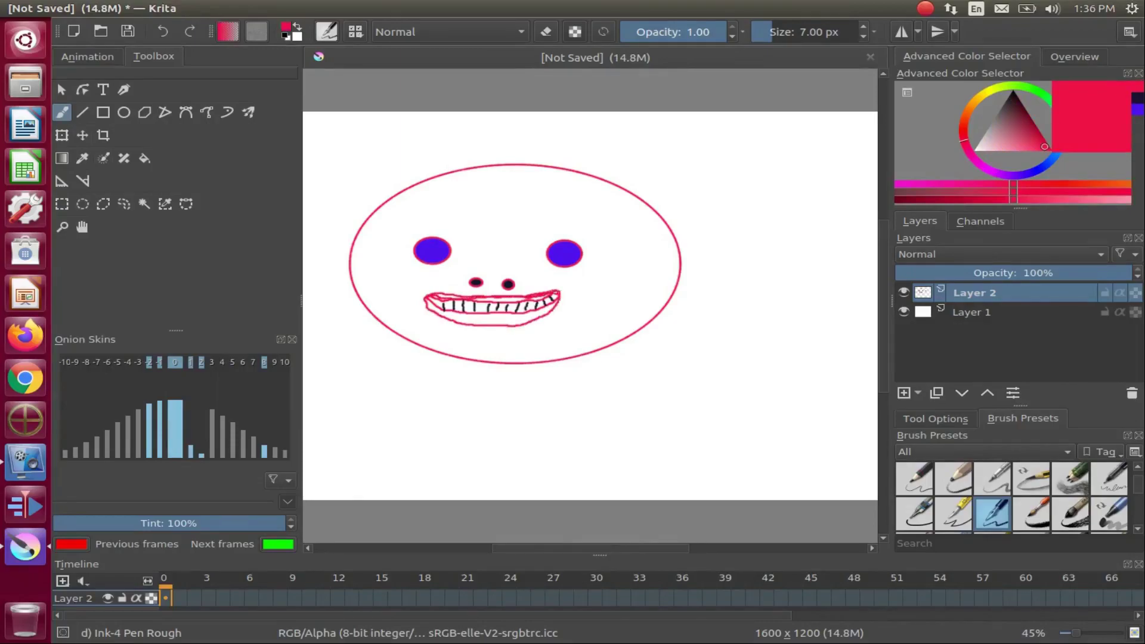
key(f)
click(495, 321)
click(446, 296)
key(b)
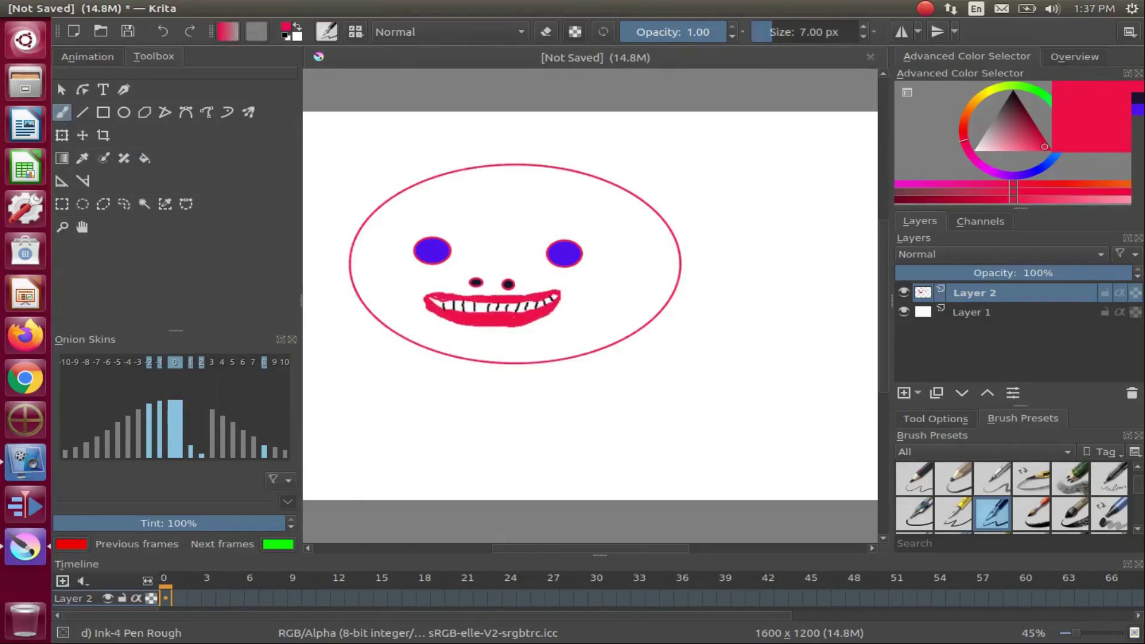
mouse_move(424, 292)
mouse_down()
mouse_move(498, 295)
mouse_move(453, 293)
mouse_up()
Step: Draw black eyebrows above both eyes, fill them, and touch up the left one
key(d)
mouse_move(477, 225)
mouse_down()
mouse_move(395, 245)
mouse_move(472, 230)
mouse_move(605, 234)
mouse_move(576, 230)
mouse_up()
key(f)
click(448, 228)
click(406, 244)
click(572, 232)
key(b)
drag(408, 236, 425, 236)
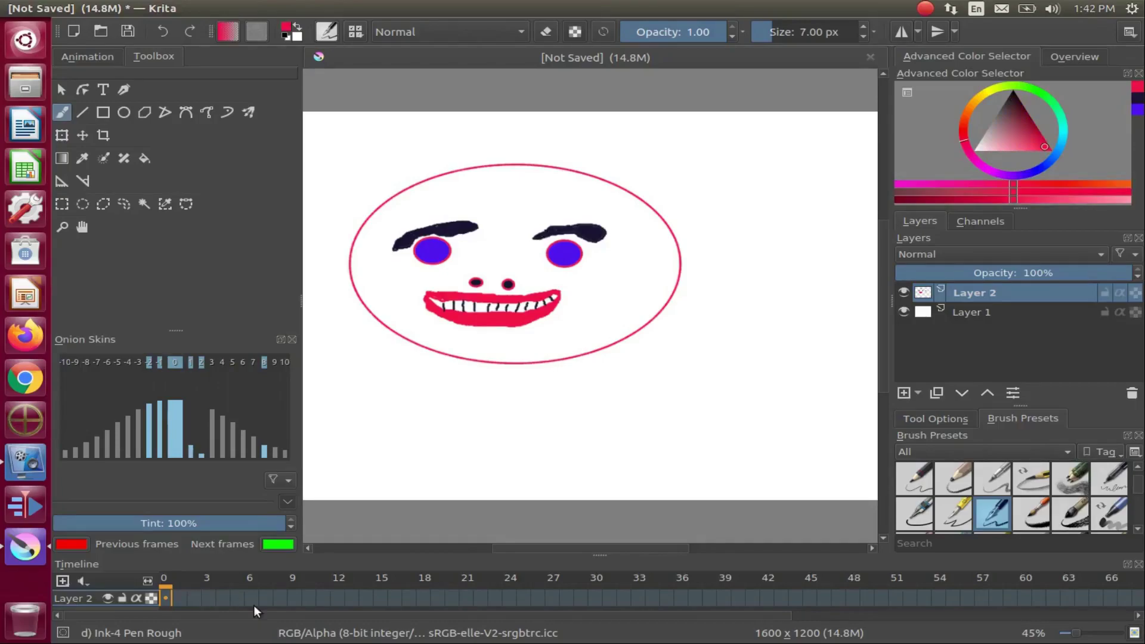
Step: Copy Layer 2's face drawing into frames 1, 2 and 3 of the Timeline
right_click(181, 593)
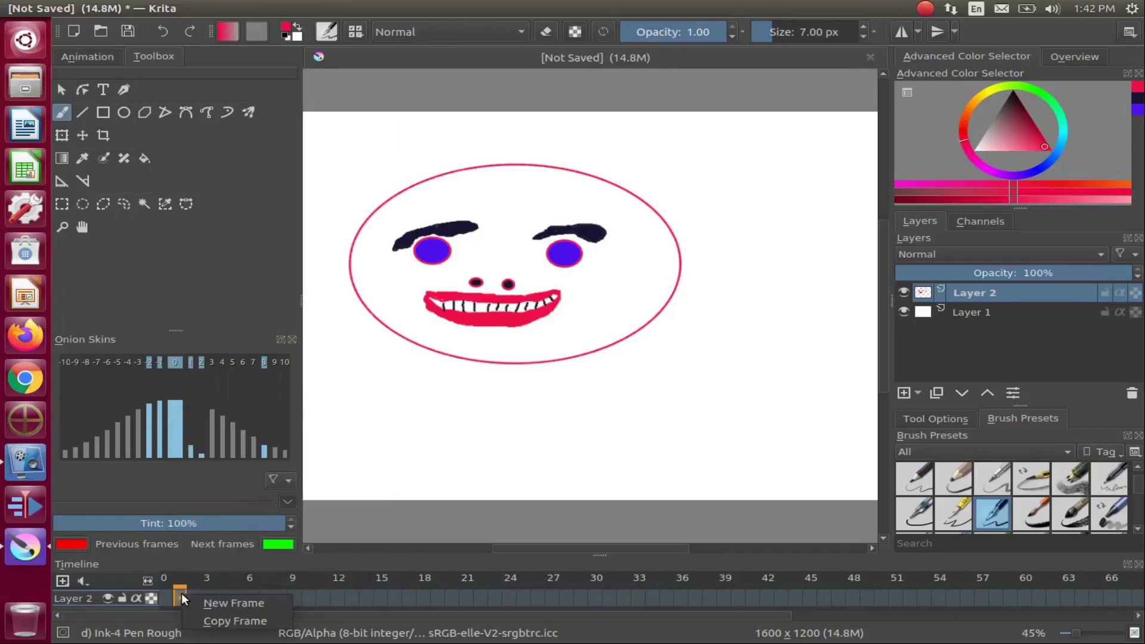
click(214, 621)
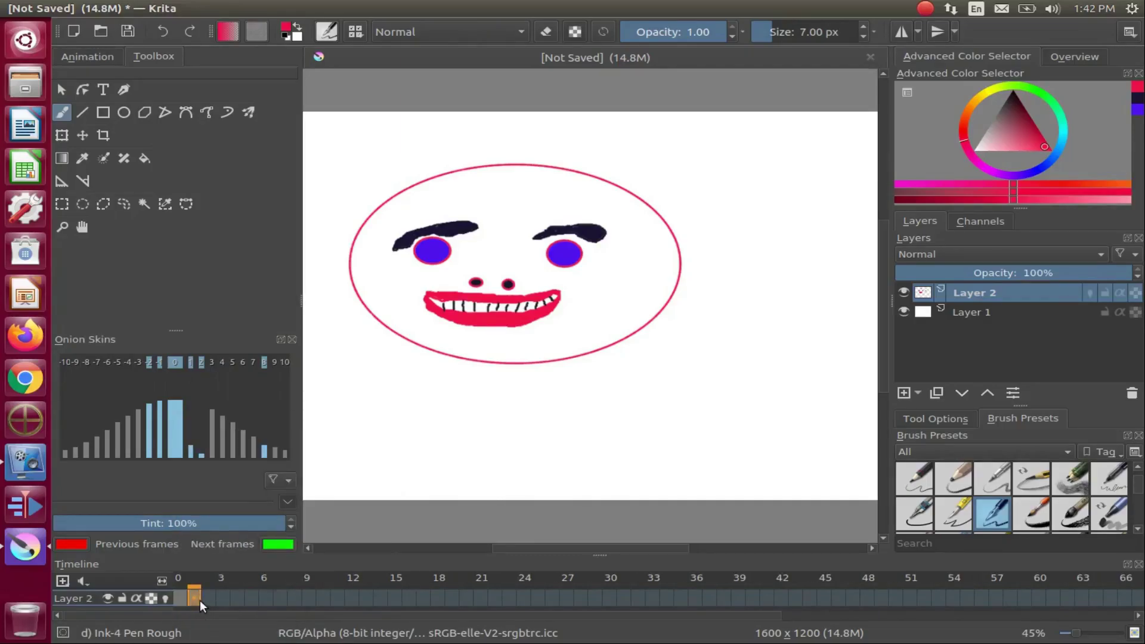
mouse_move(200, 601)
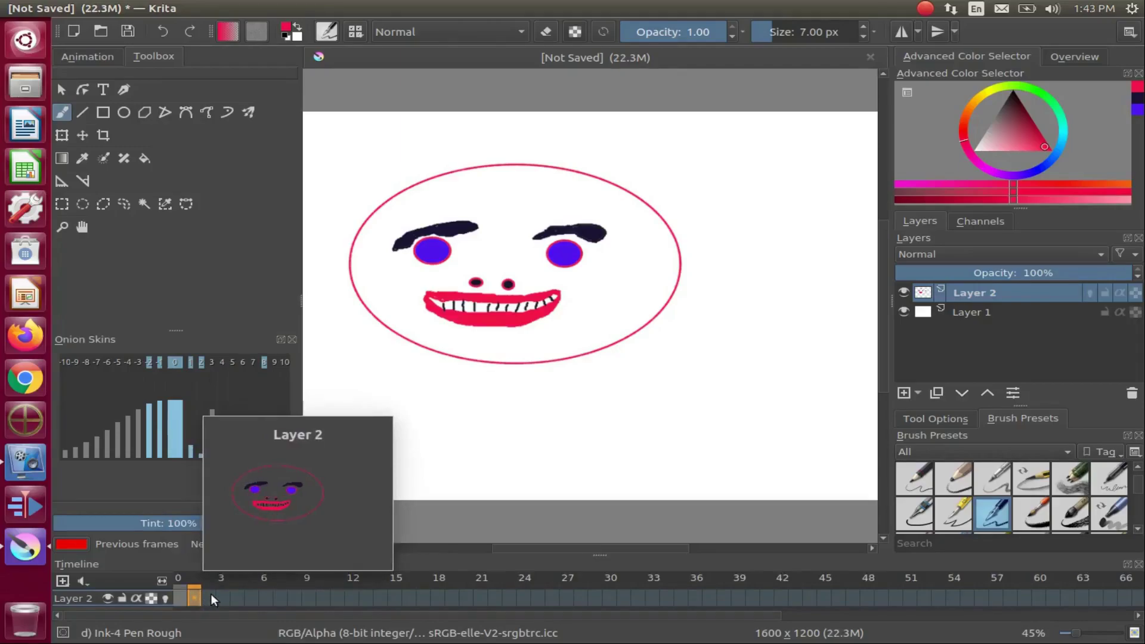
right_click(212, 597)
click(243, 623)
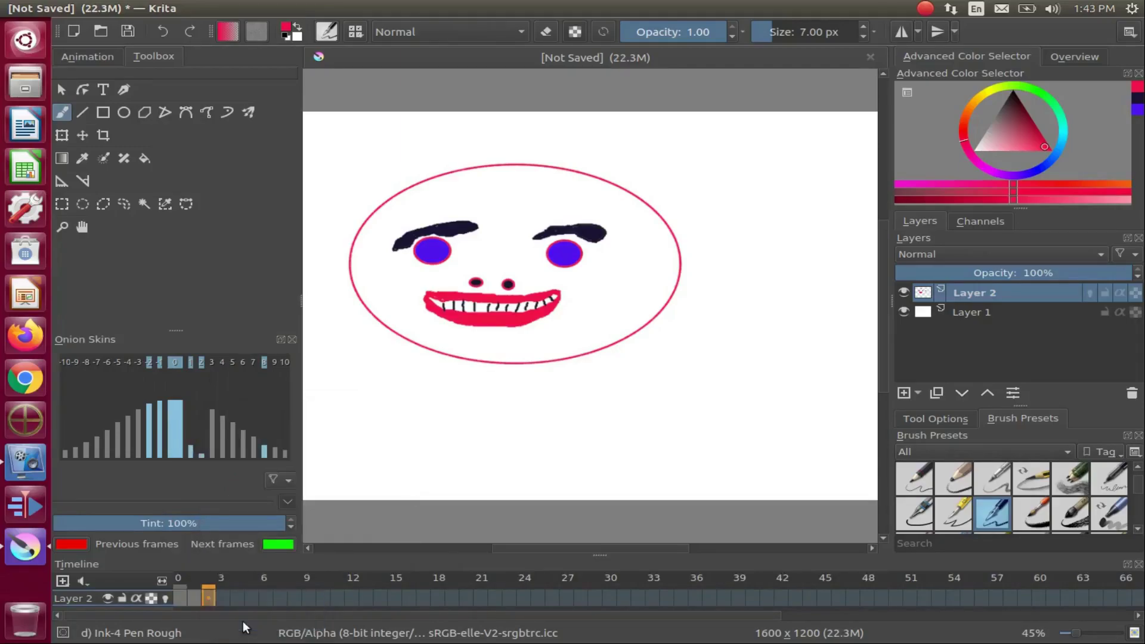
right_click(222, 597)
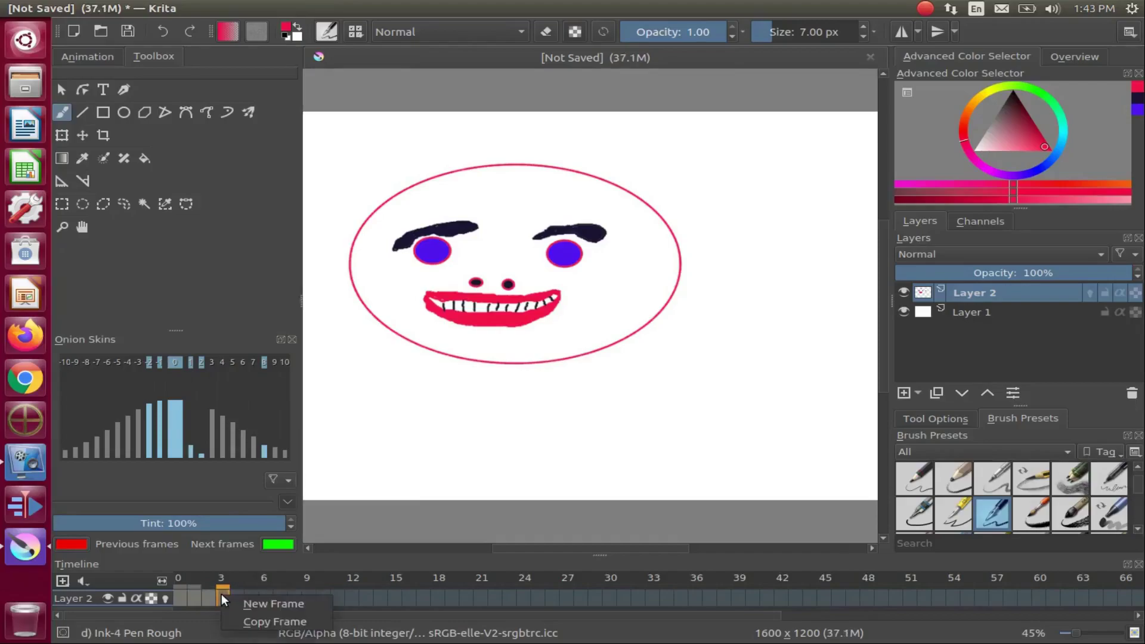
click(250, 627)
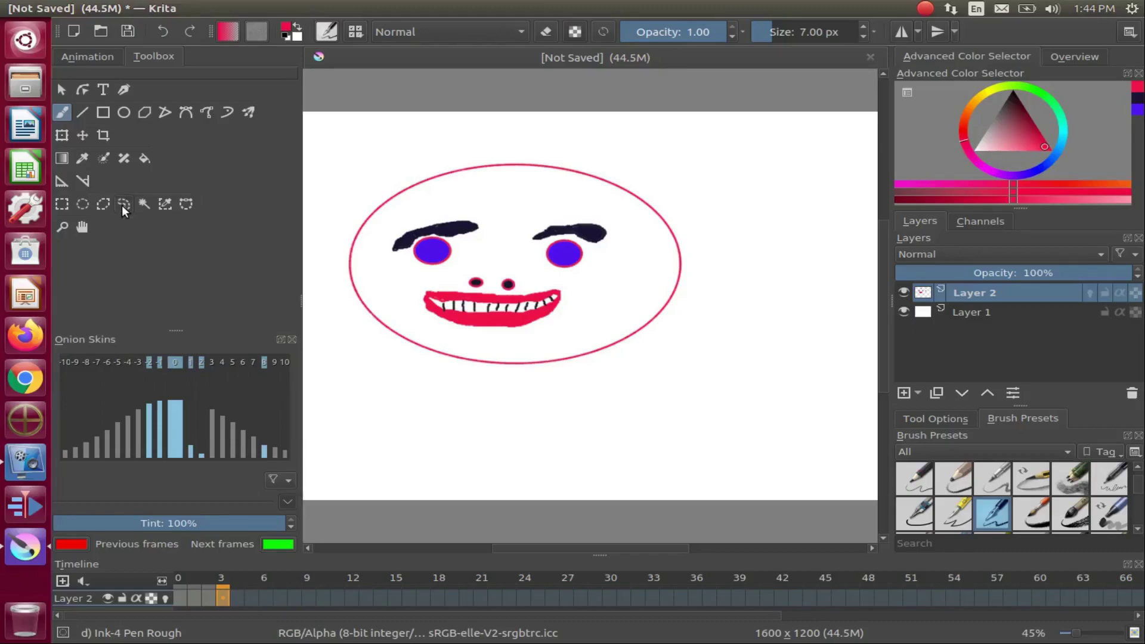
Step: Select the left eyebrow with freehand selection and move it higher above the eye
click(124, 204)
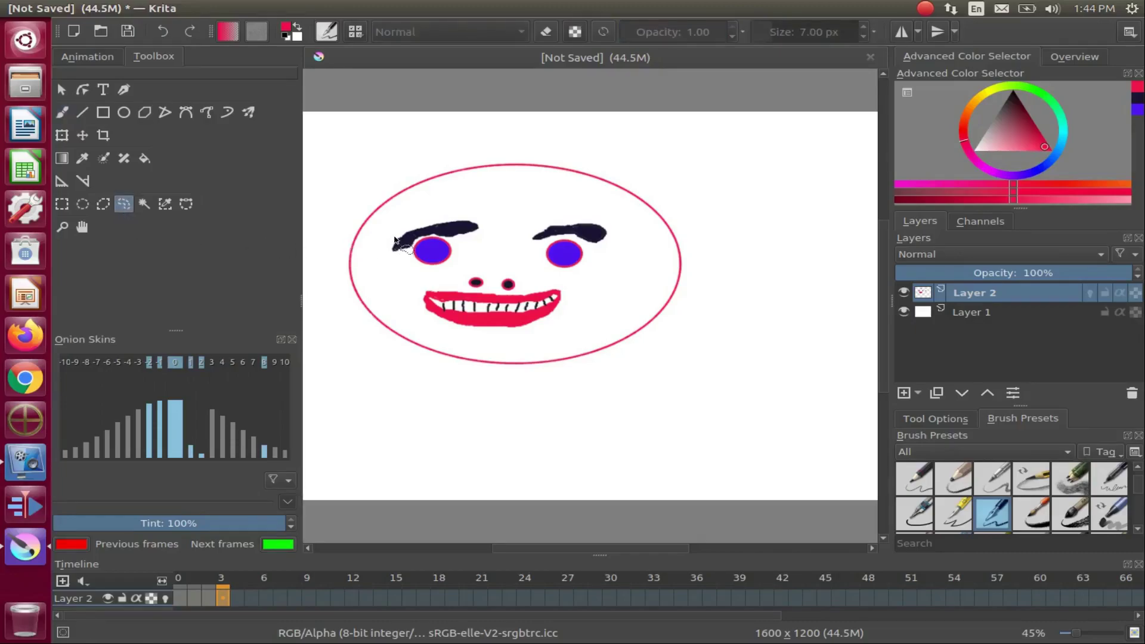
mouse_move(394, 241)
mouse_down()
mouse_move(480, 223)
mouse_move(489, 242)
mouse_move(465, 248)
mouse_up()
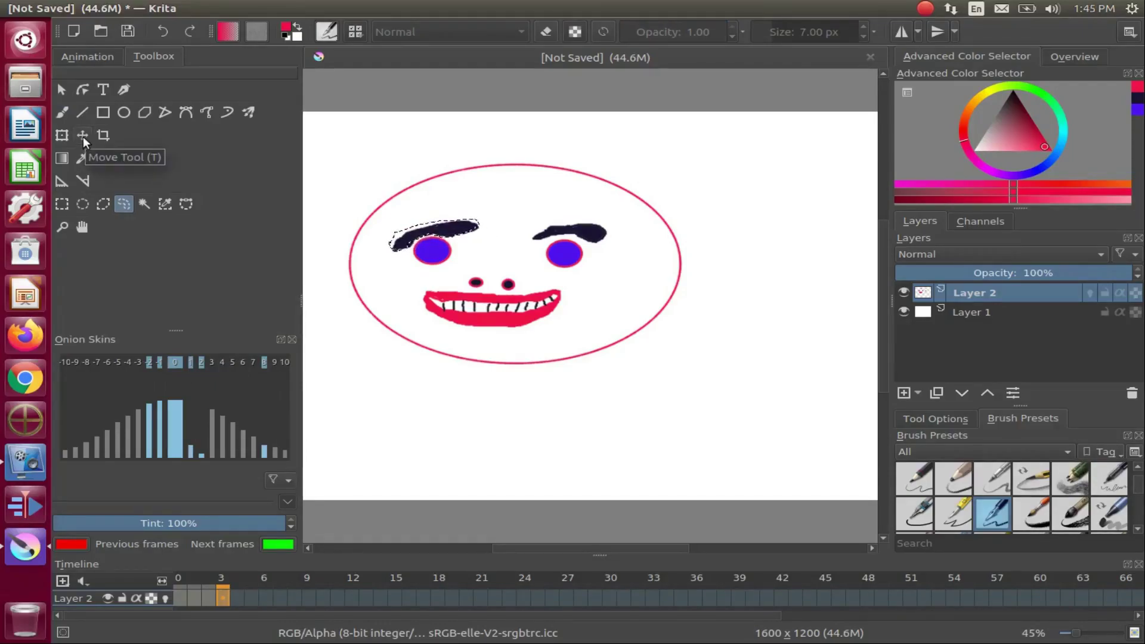
click(83, 136)
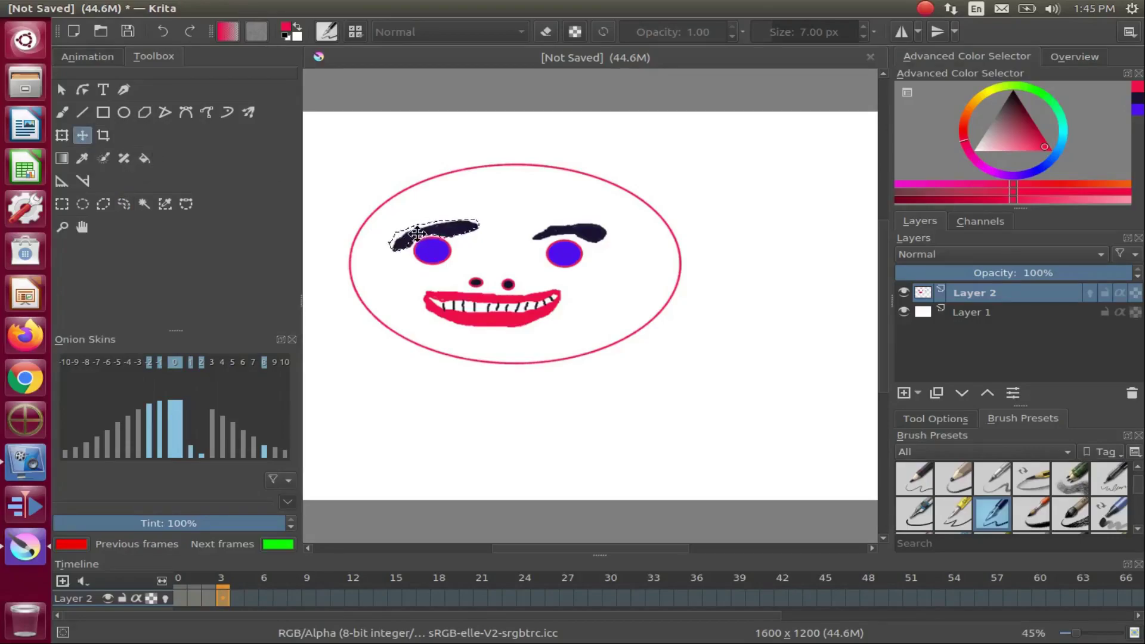
click(417, 231)
drag(418, 231, 412, 219)
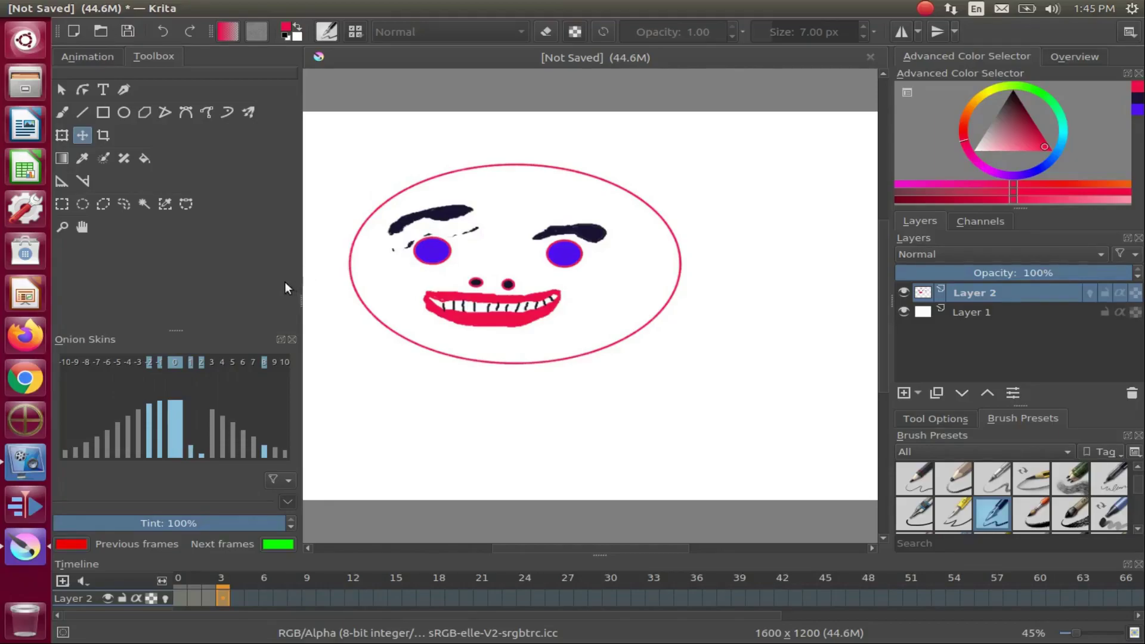
Step: Pick yellow, deselect, and bucket-fill the inside of the face on frame 3
click(62, 112)
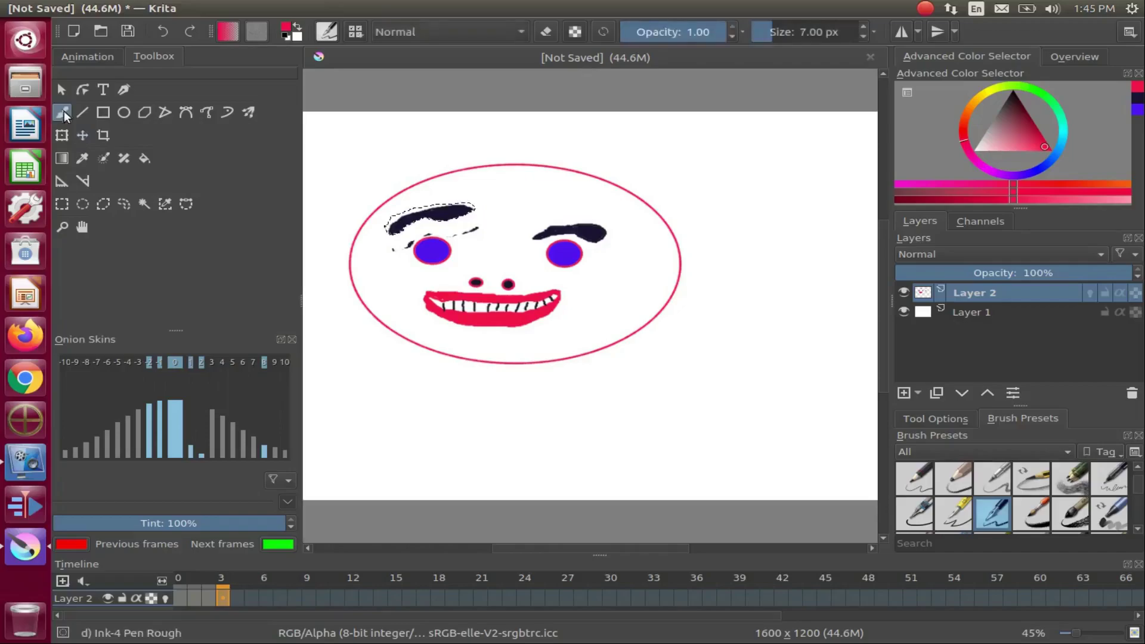
click(990, 93)
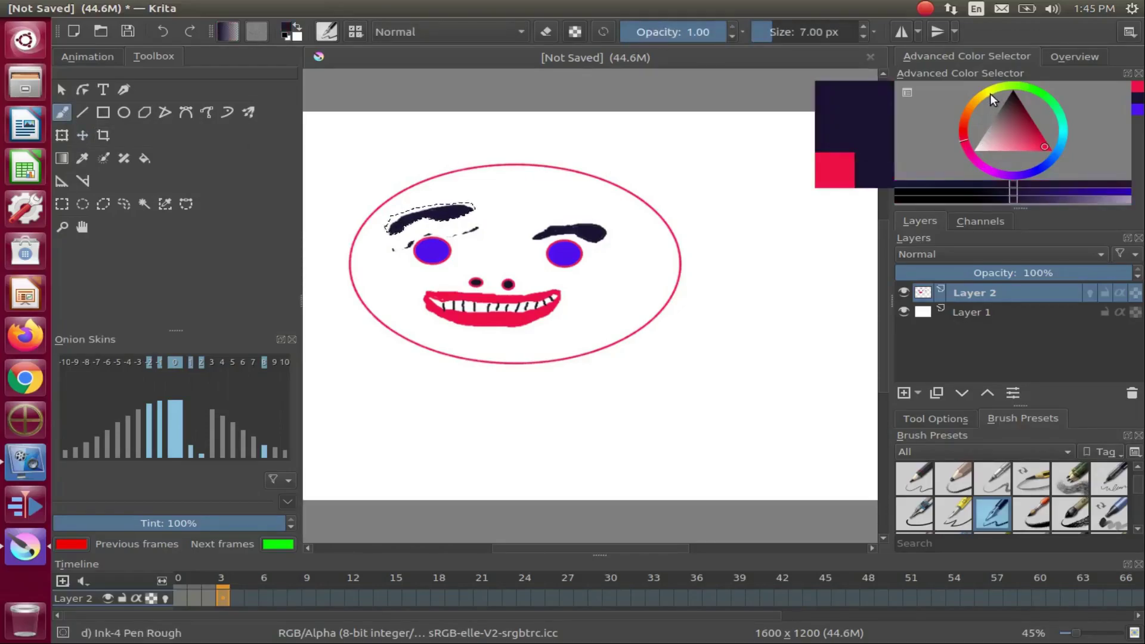
click(990, 92)
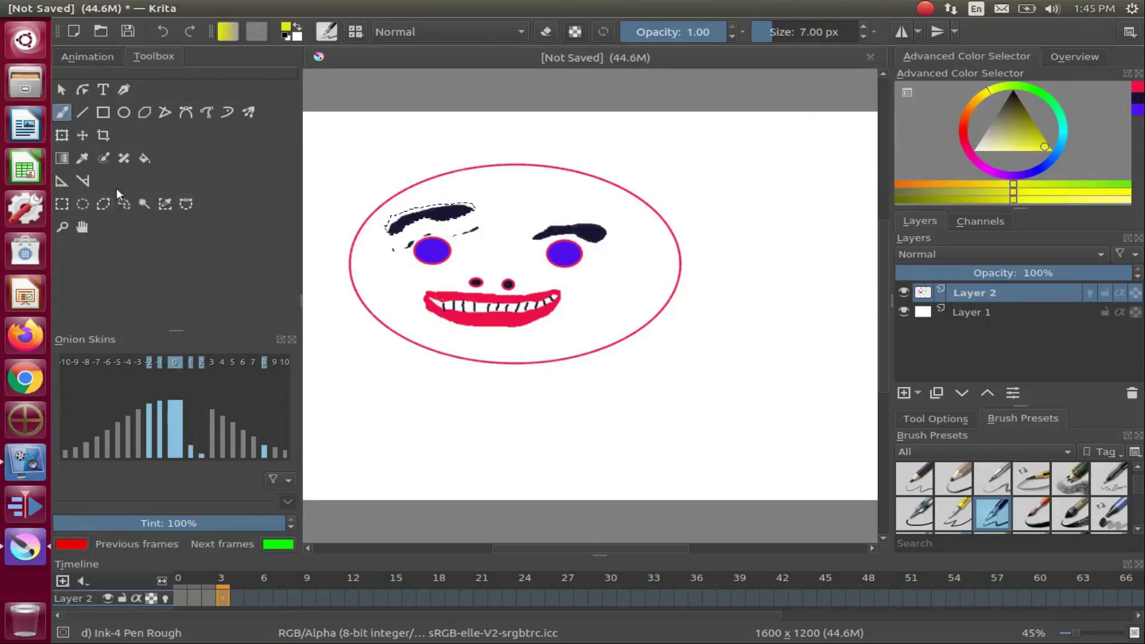
click(146, 158)
click(249, 8)
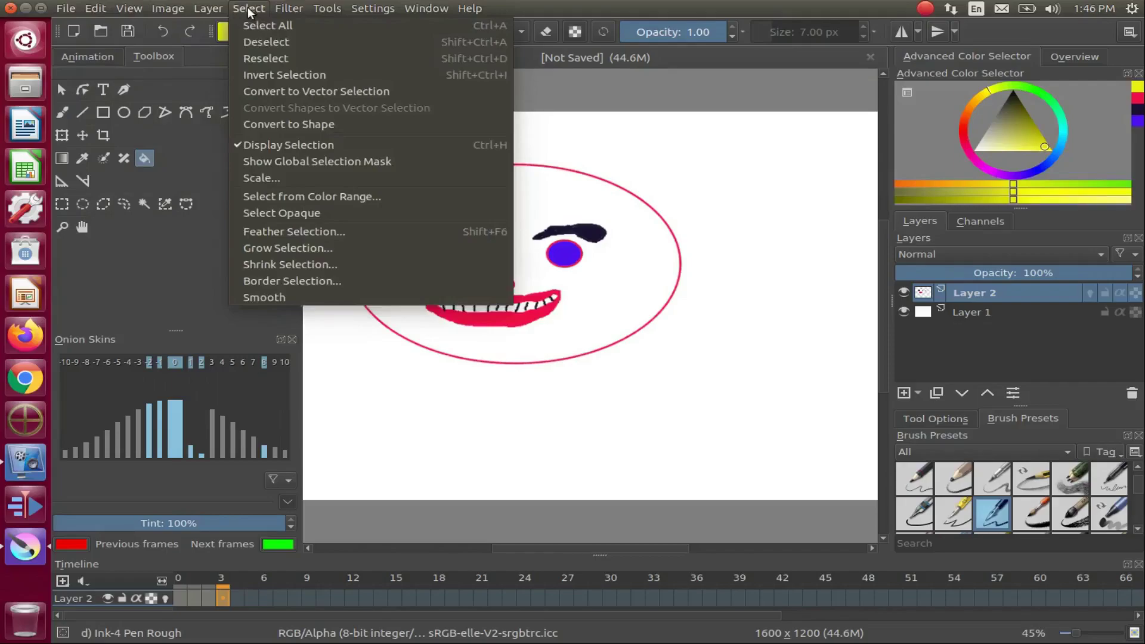
click(262, 43)
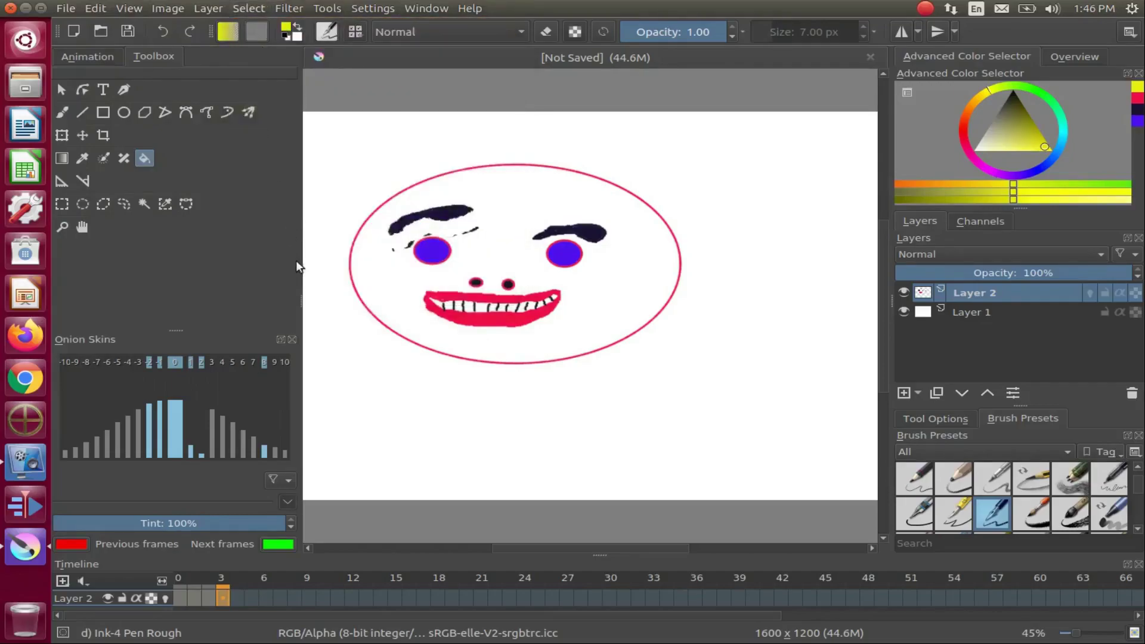
click(370, 271)
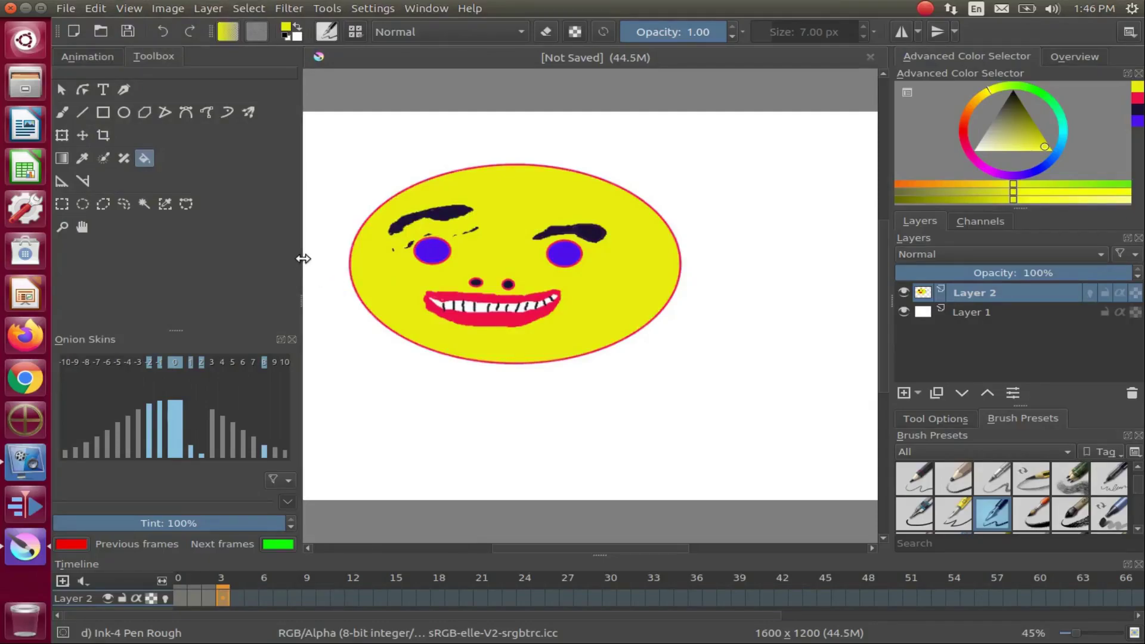
Step: Switch back to the Freehand Brush
click(63, 113)
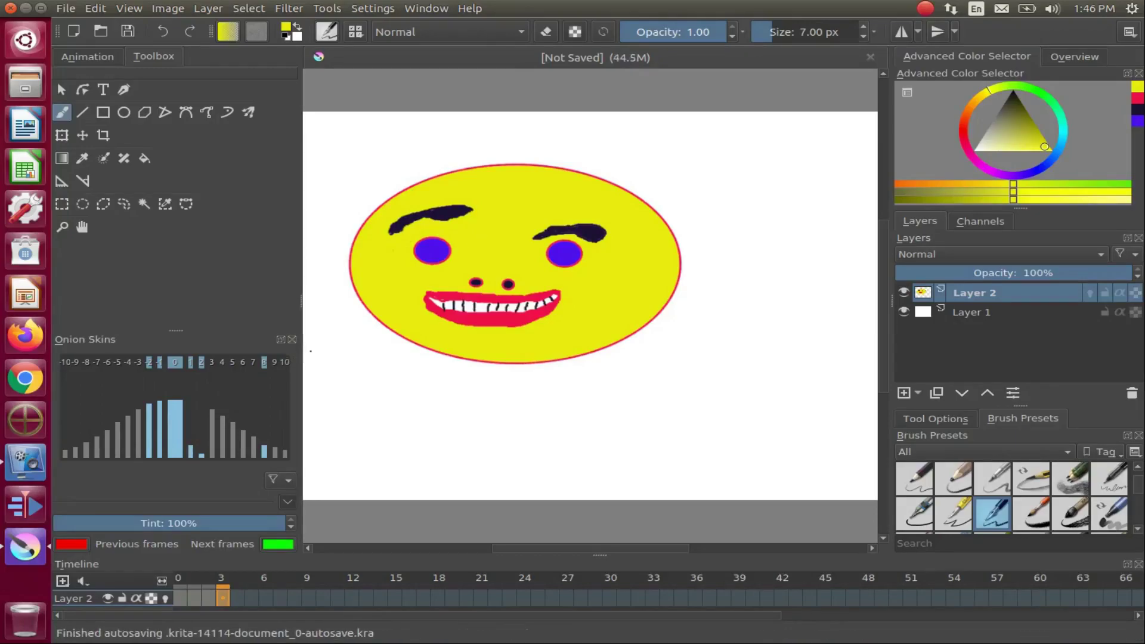
Step: Bucket-fill the face yellow on frames 2, 1 and 0, then return to frame 3
click(207, 596)
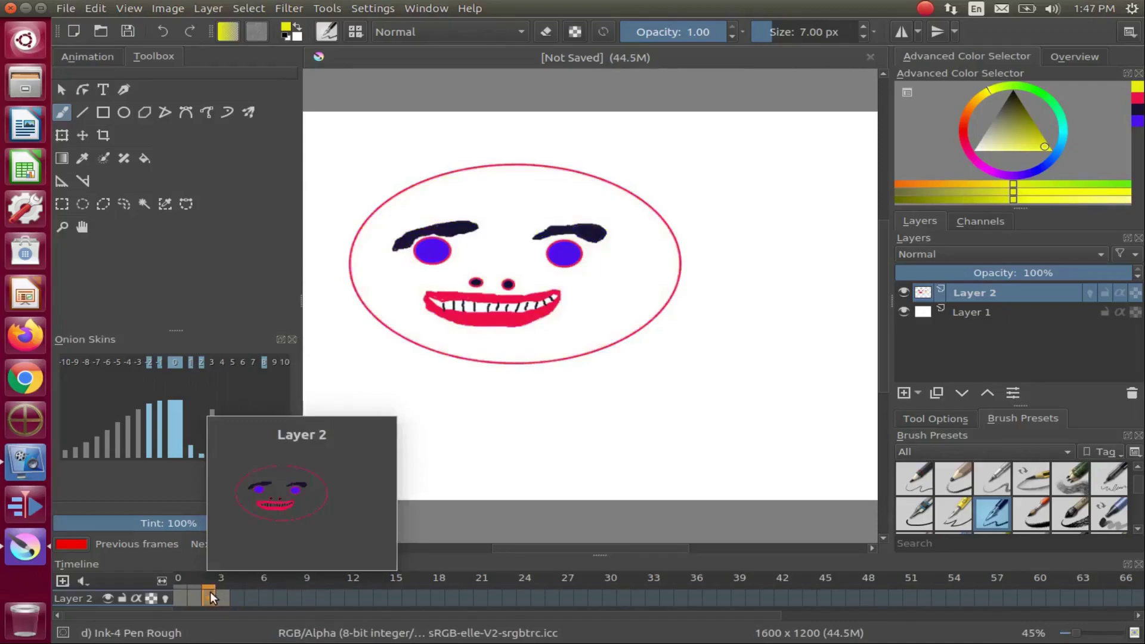
click(146, 159)
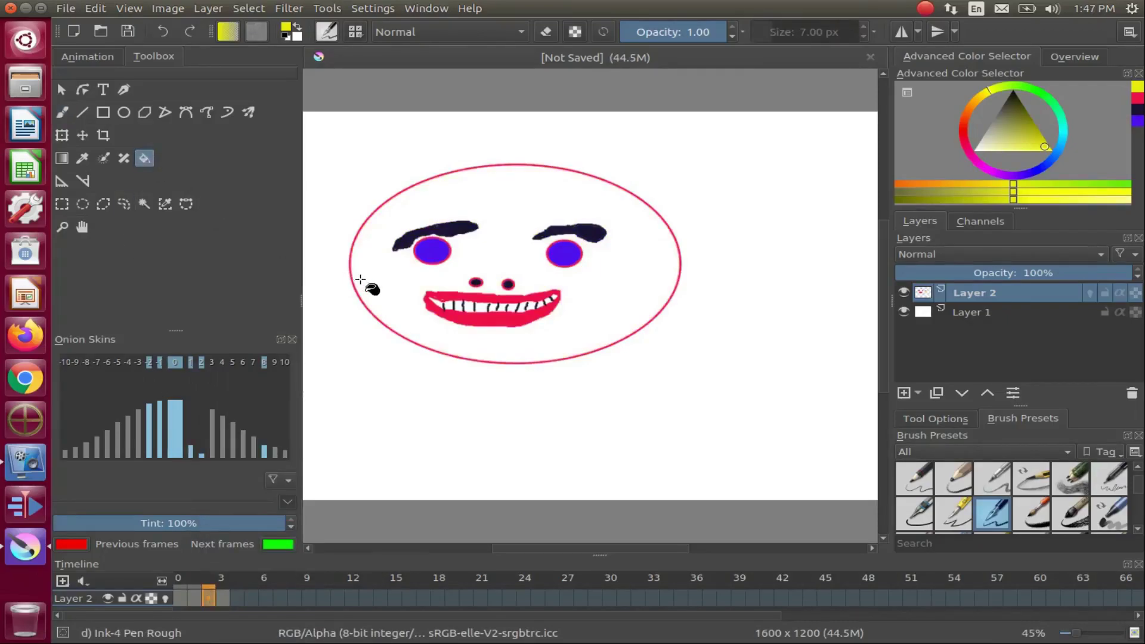
click(360, 279)
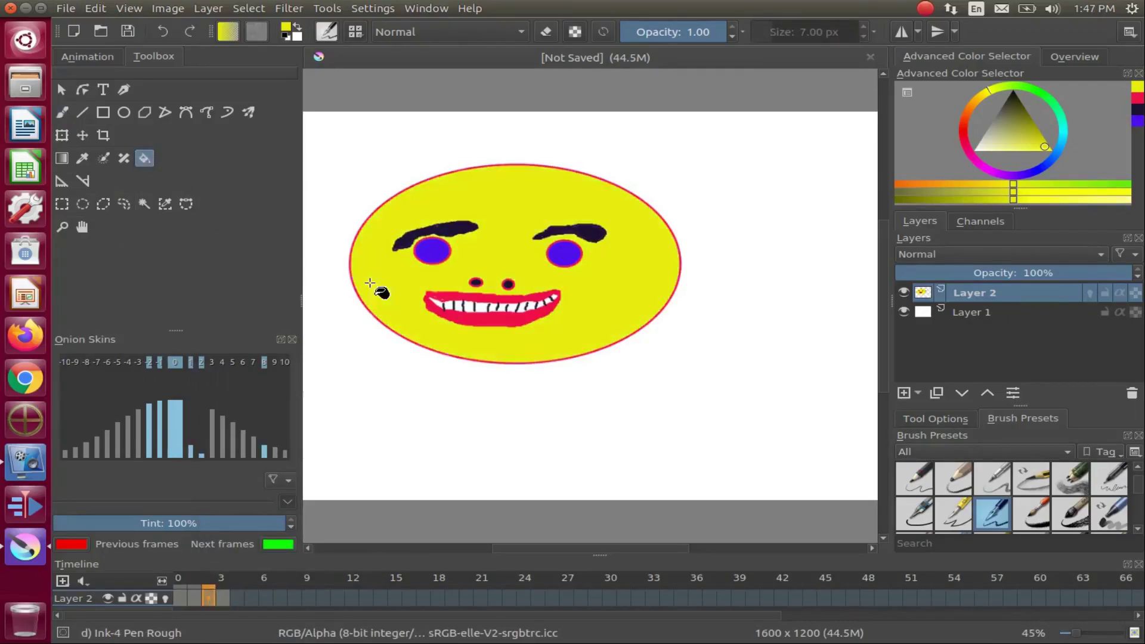
click(192, 596)
click(377, 292)
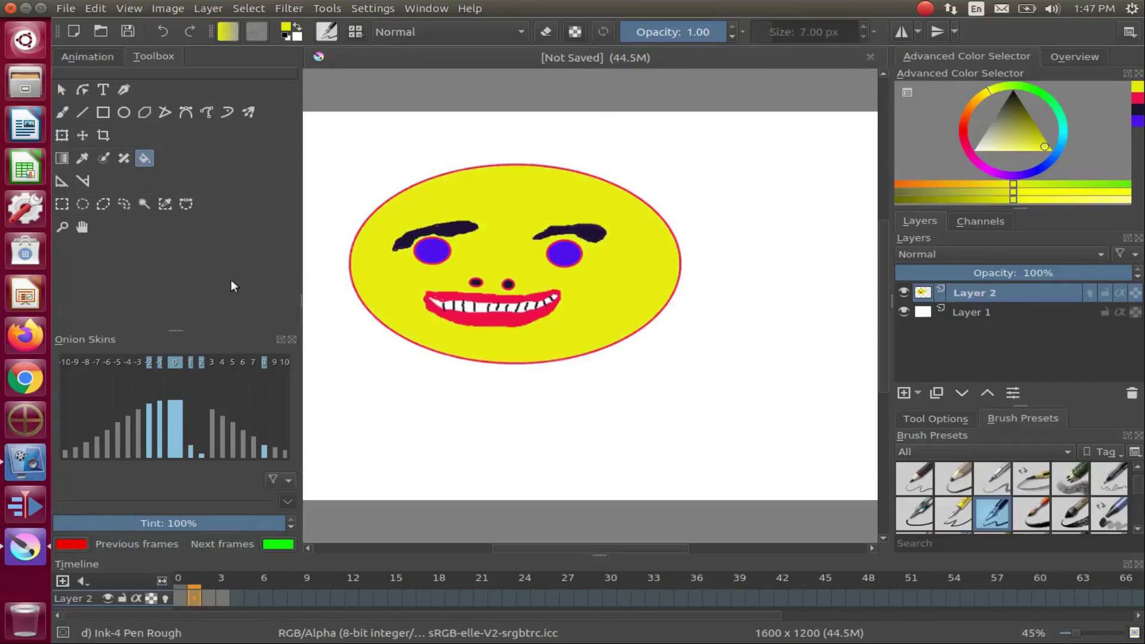
click(181, 597)
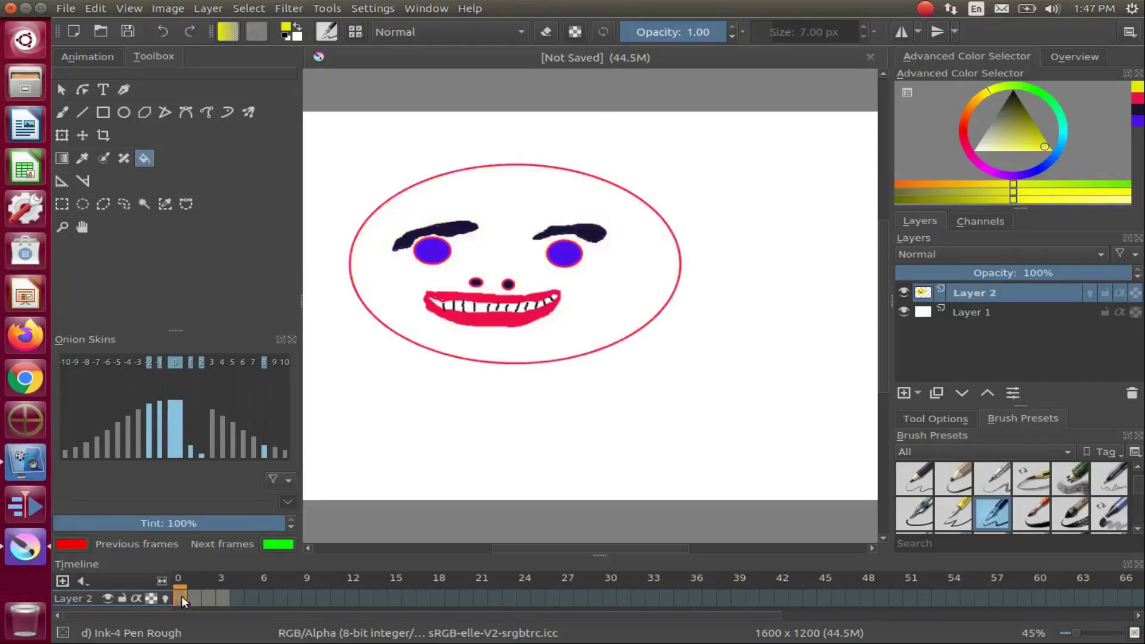
click(381, 304)
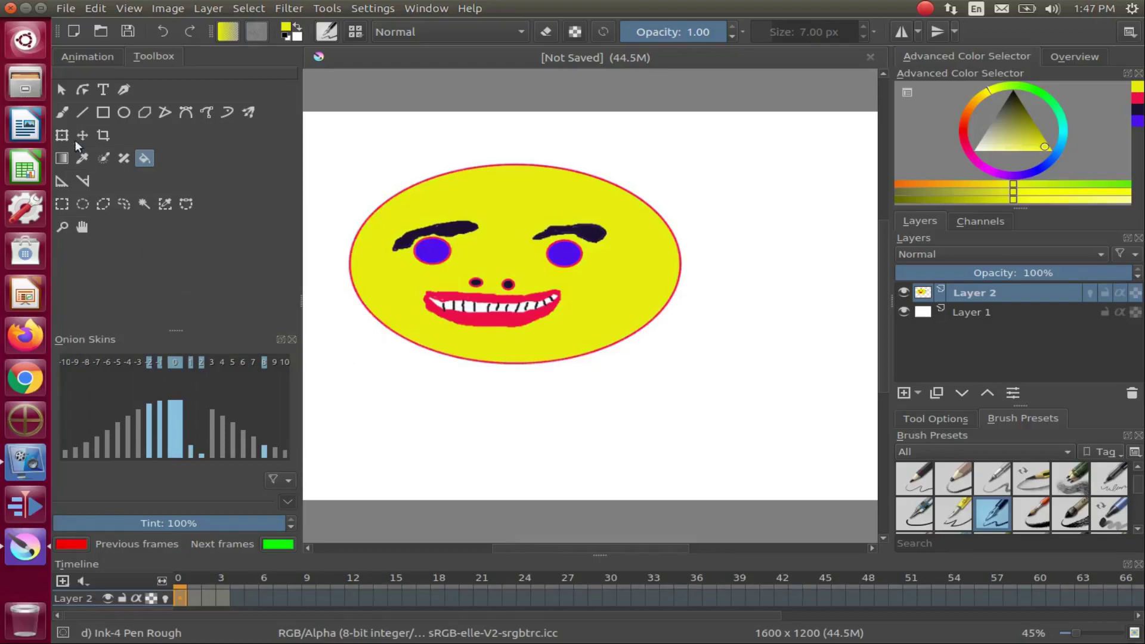
click(61, 114)
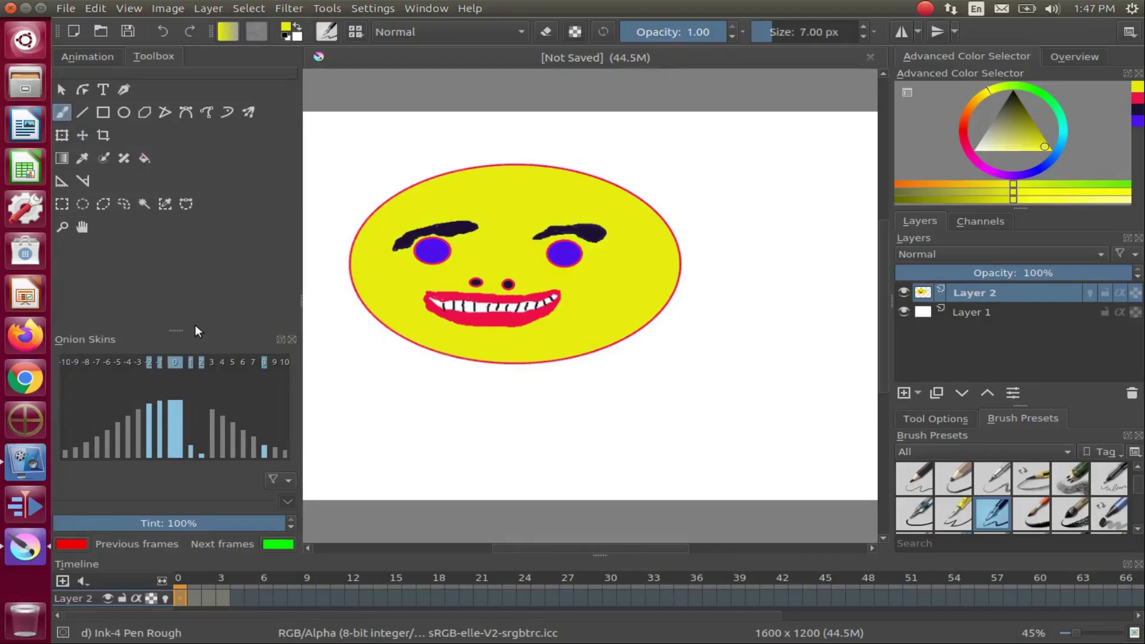
click(224, 599)
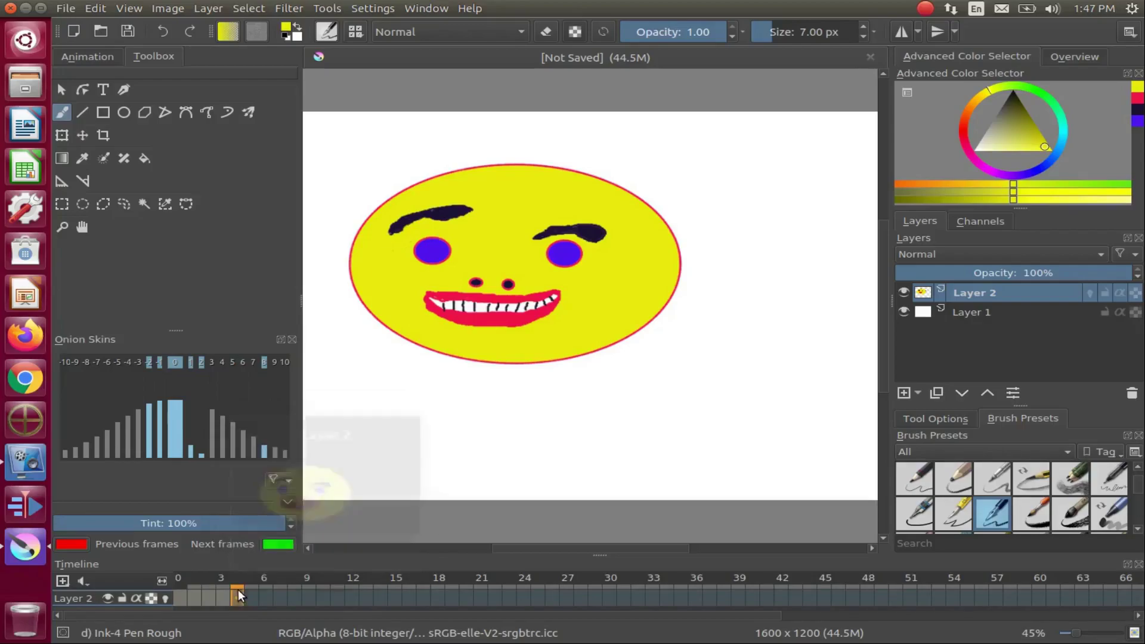
Step: Copy the face into frames 4 and 5, then shift frames 2–3 later along the timeline
right_click(239, 591)
click(270, 619)
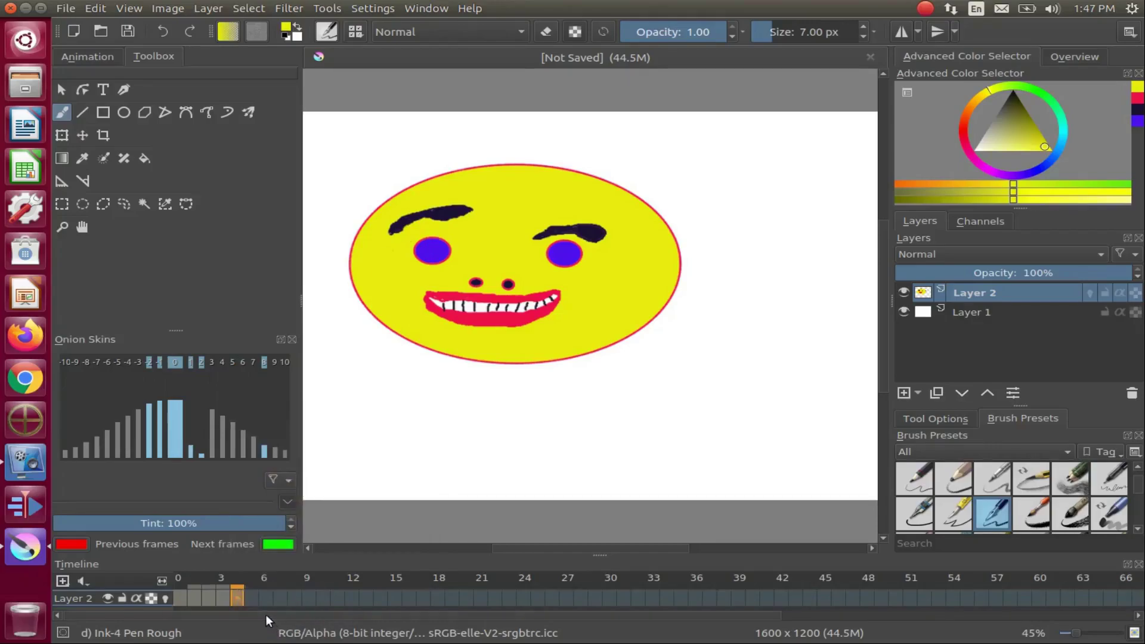
mouse_move(249, 599)
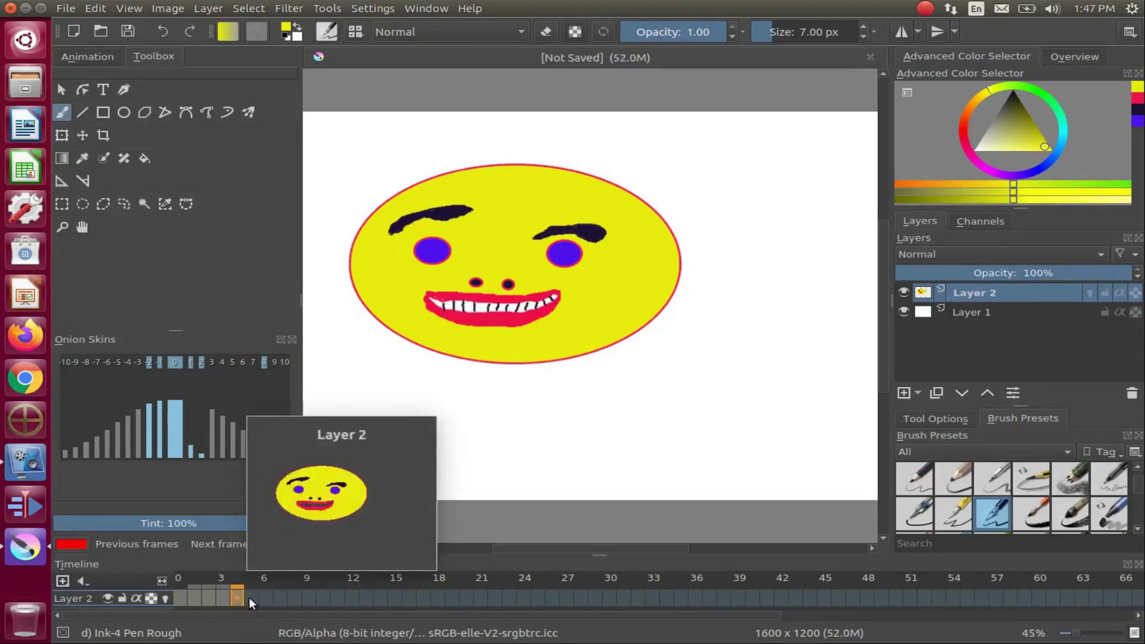
right_click(249, 597)
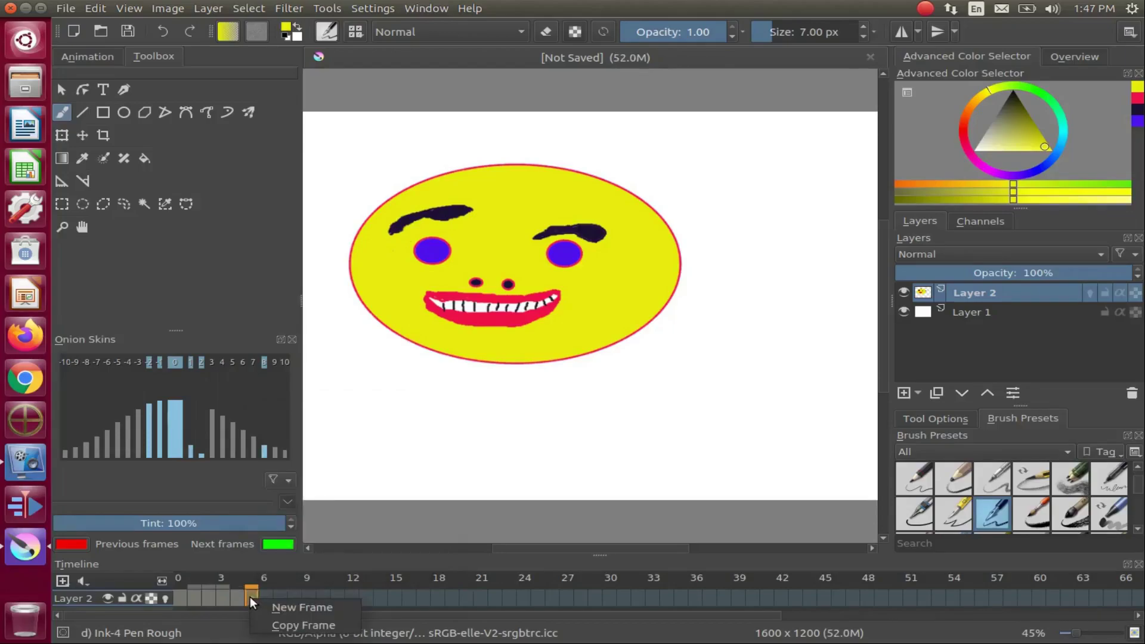
click(288, 626)
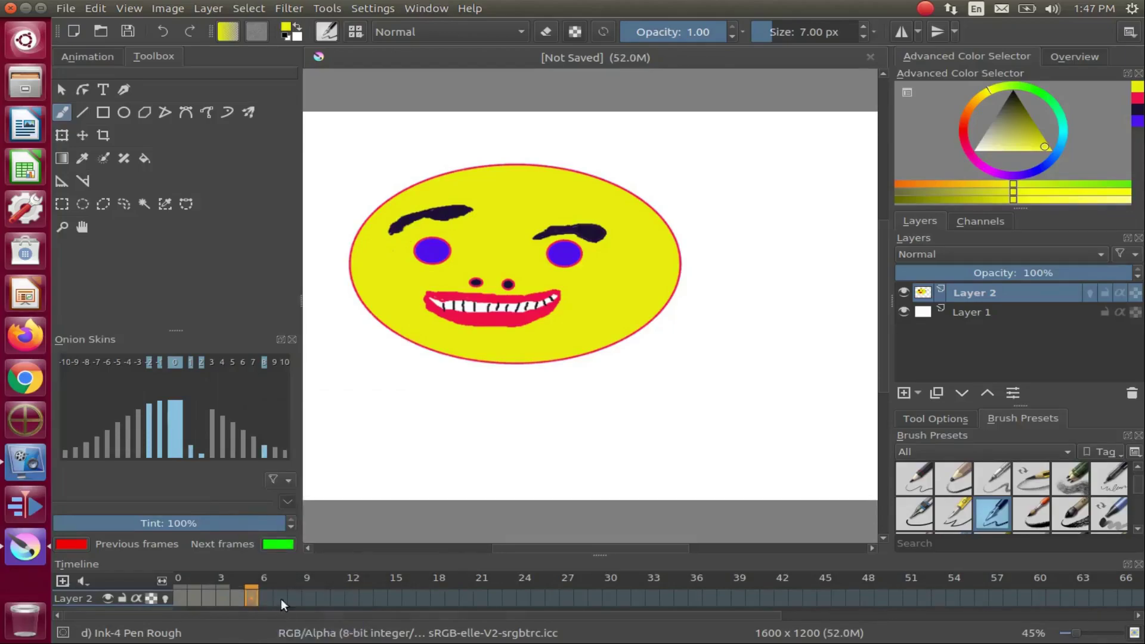
mouse_move(207, 596)
drag(207, 595, 272, 600)
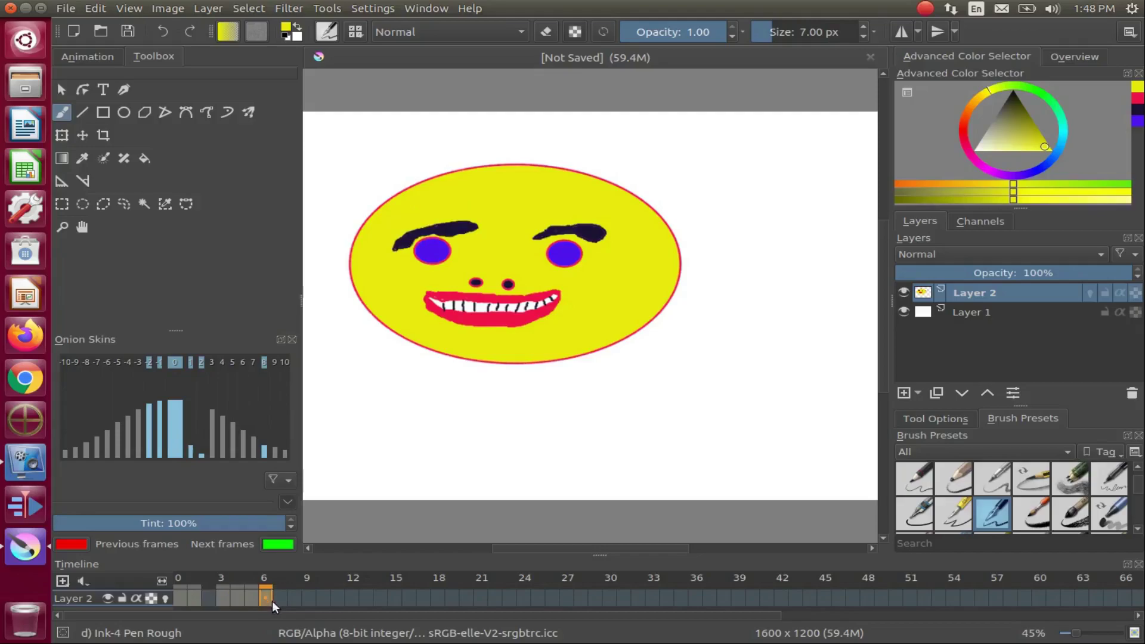
Step: Add copied face keyframes at frames 2, 7, 8 and 9
click(198, 595)
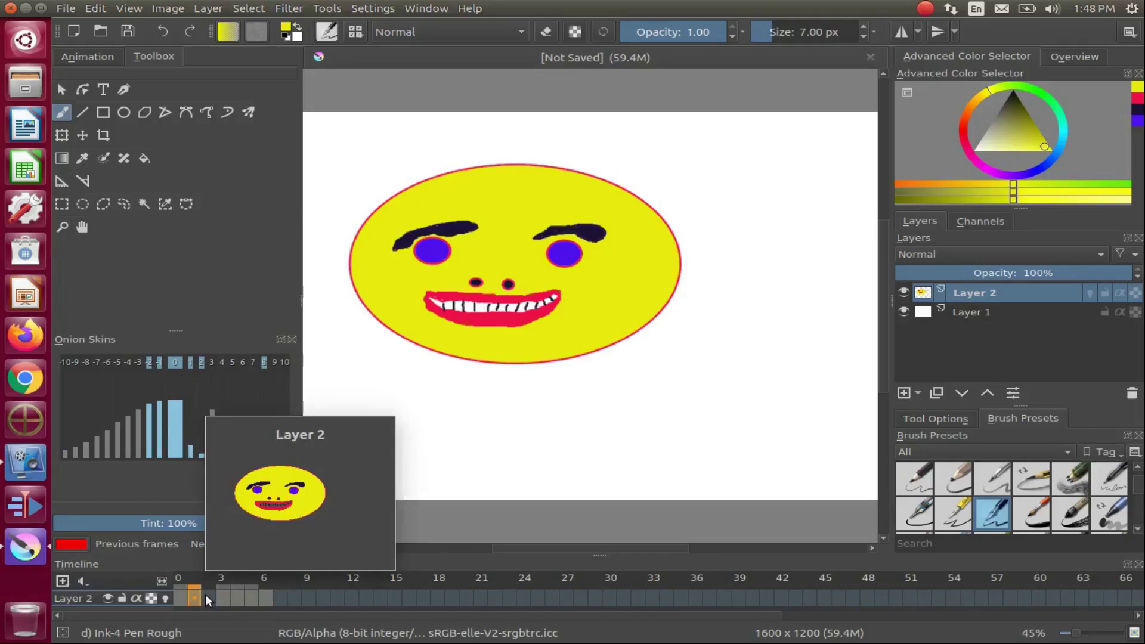
right_click(208, 600)
click(224, 617)
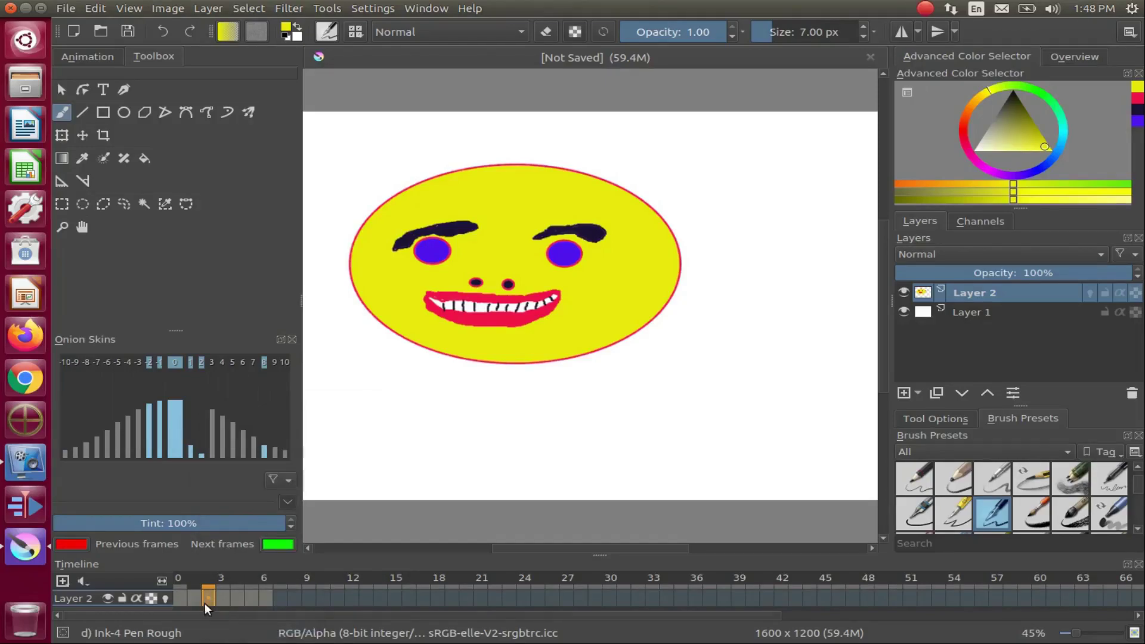
mouse_move(198, 600)
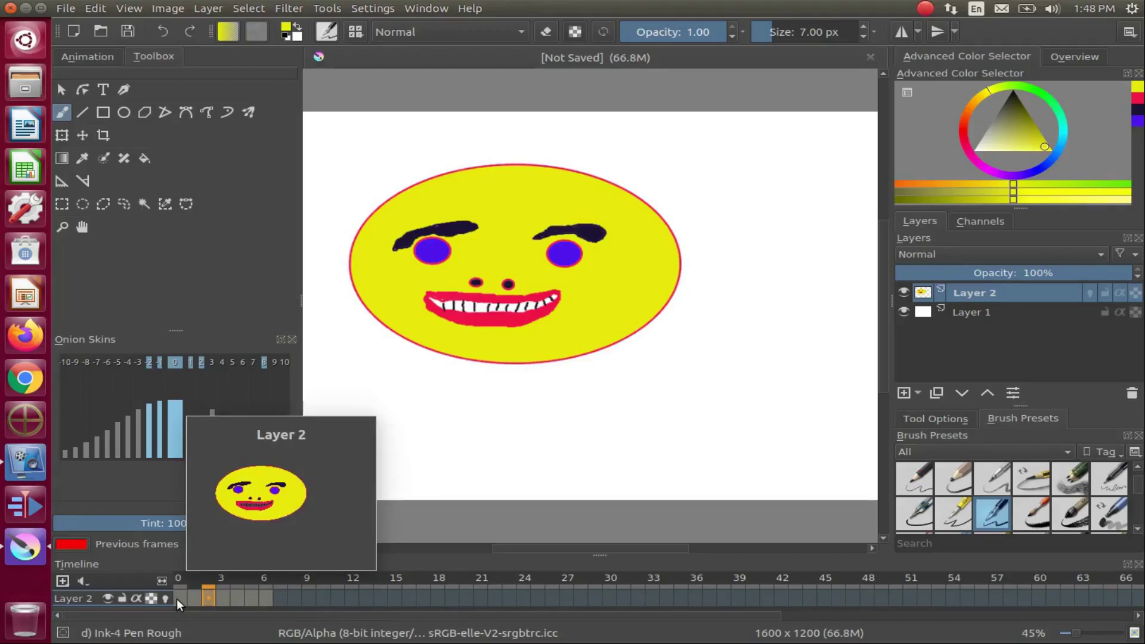
click(181, 598)
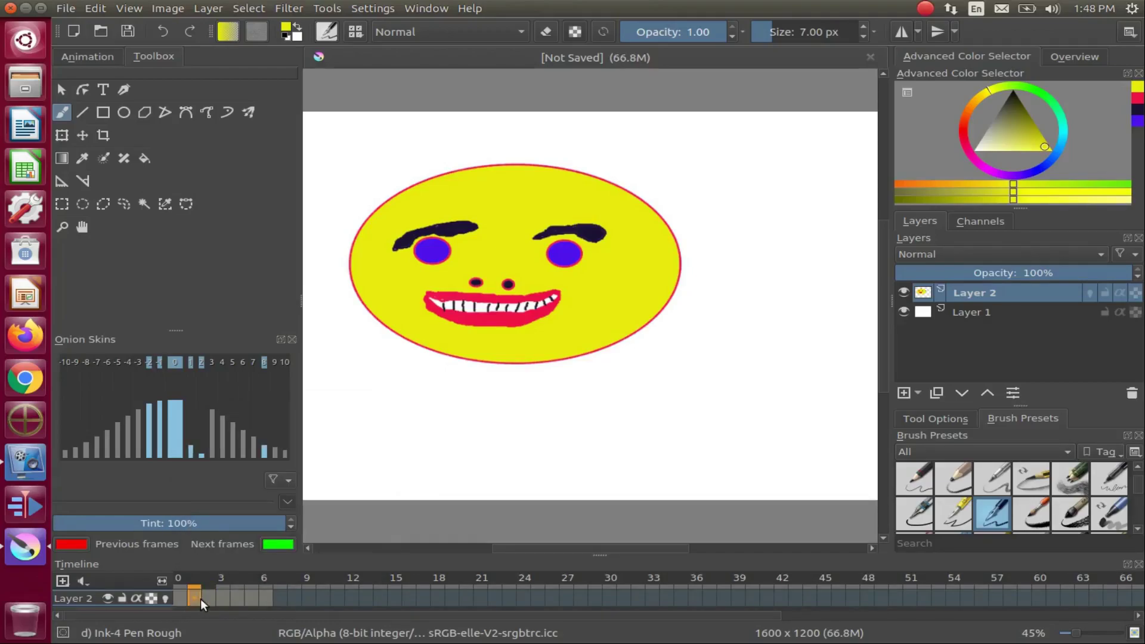
click(263, 599)
click(278, 597)
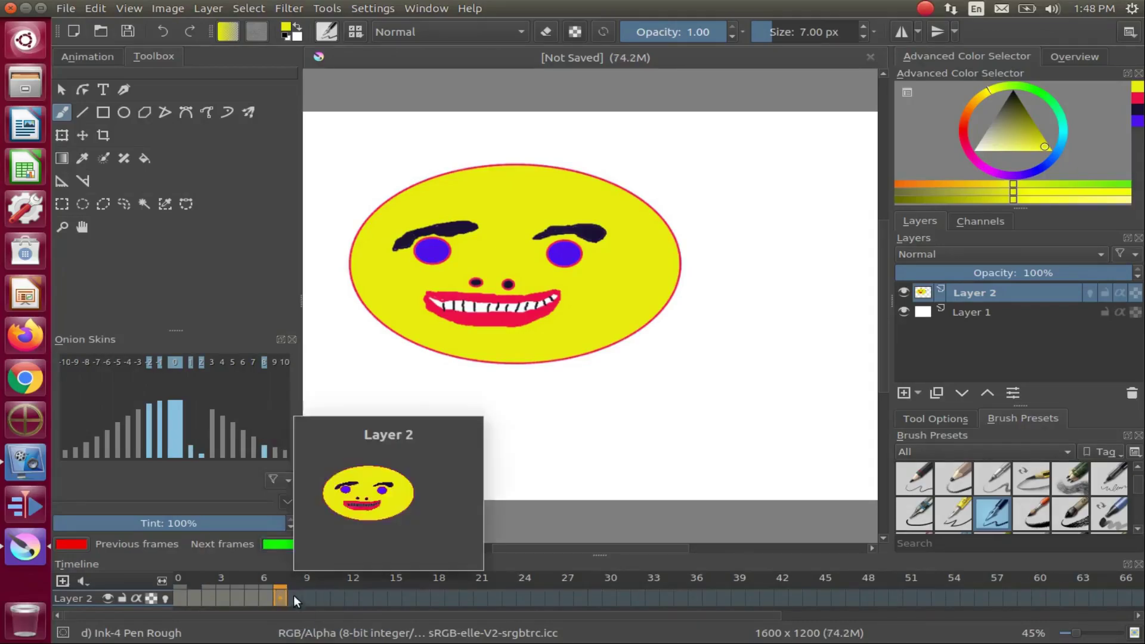
click(293, 597)
right_click(306, 597)
click(325, 606)
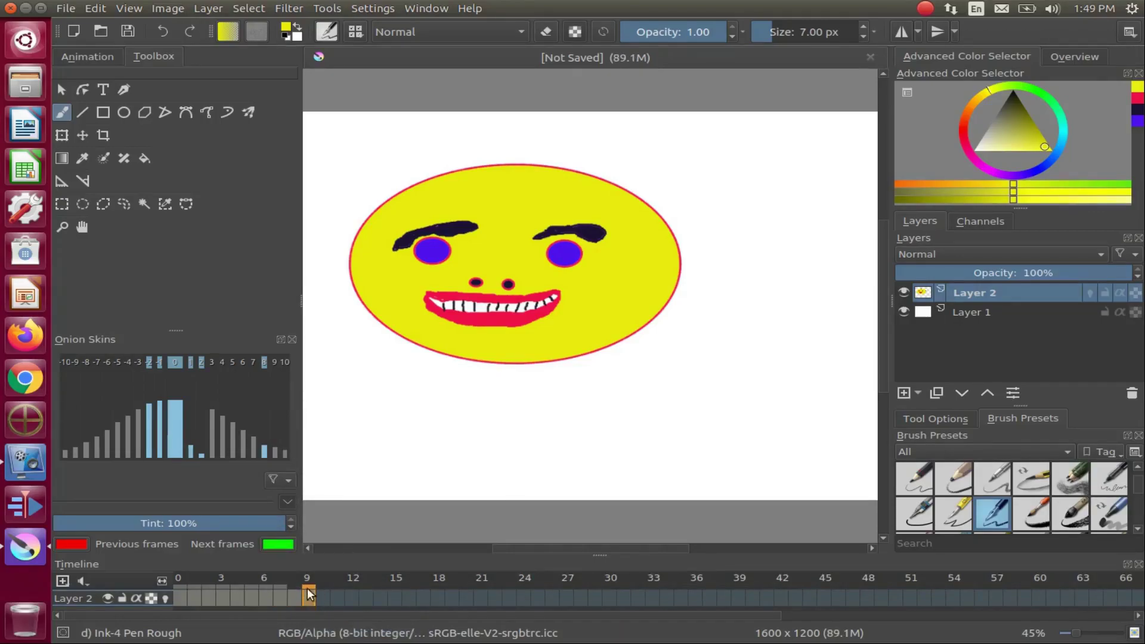
Step: Select the right eyebrow and move it higher on the face
click(124, 203)
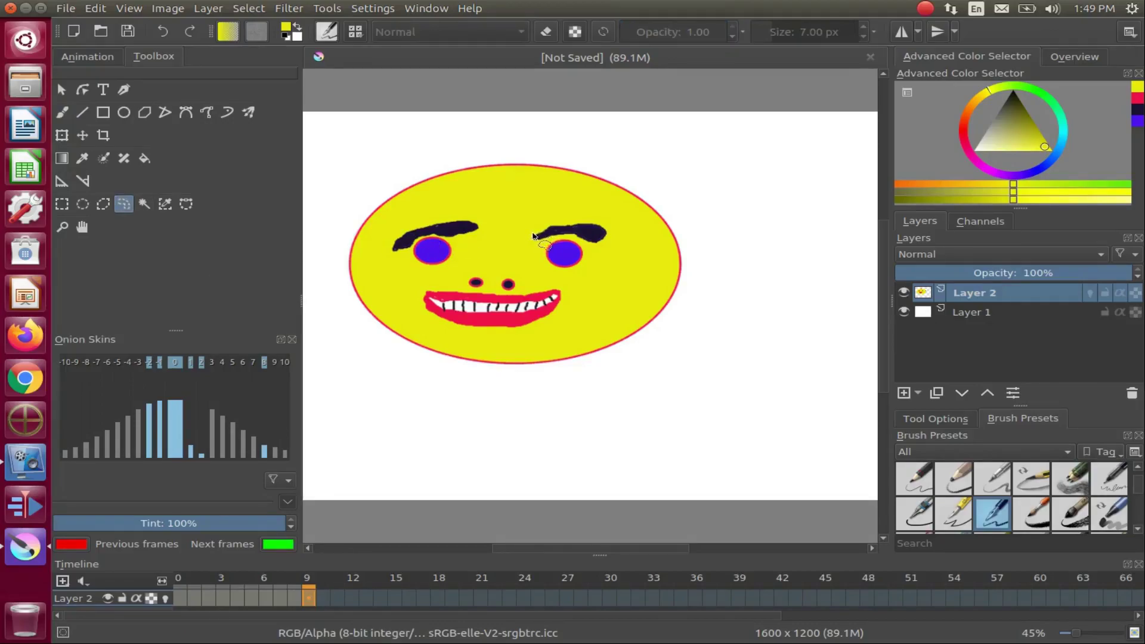
mouse_move(534, 236)
mouse_down()
mouse_move(584, 220)
mouse_move(613, 232)
mouse_move(600, 245)
mouse_move(564, 238)
mouse_move(540, 248)
mouse_move(533, 234)
mouse_up()
click(81, 135)
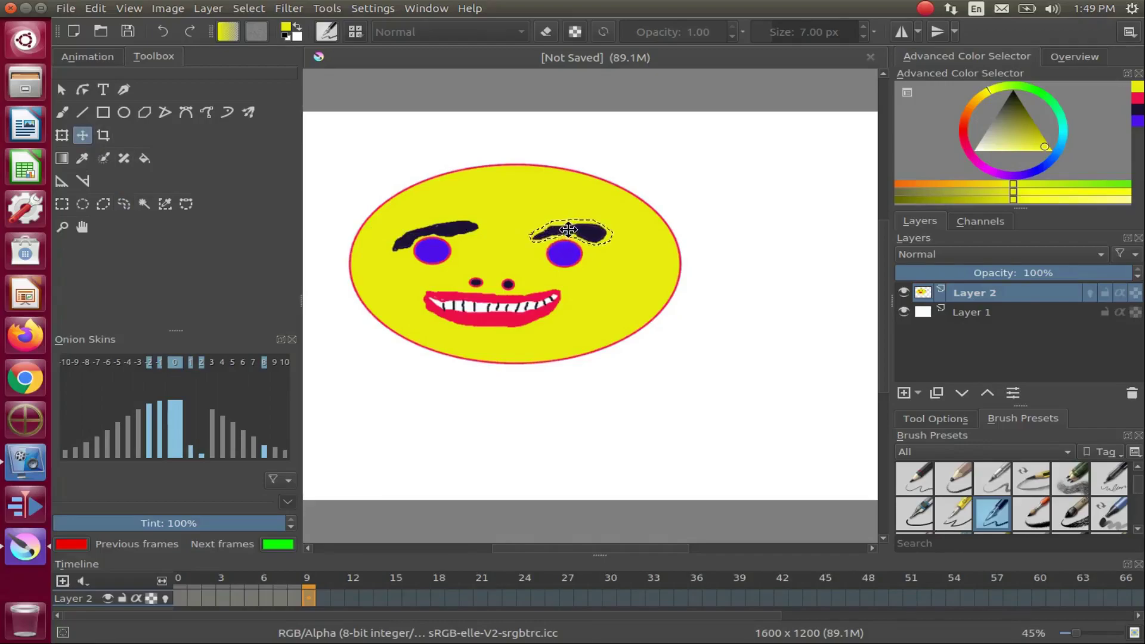
drag(568, 233, 557, 203)
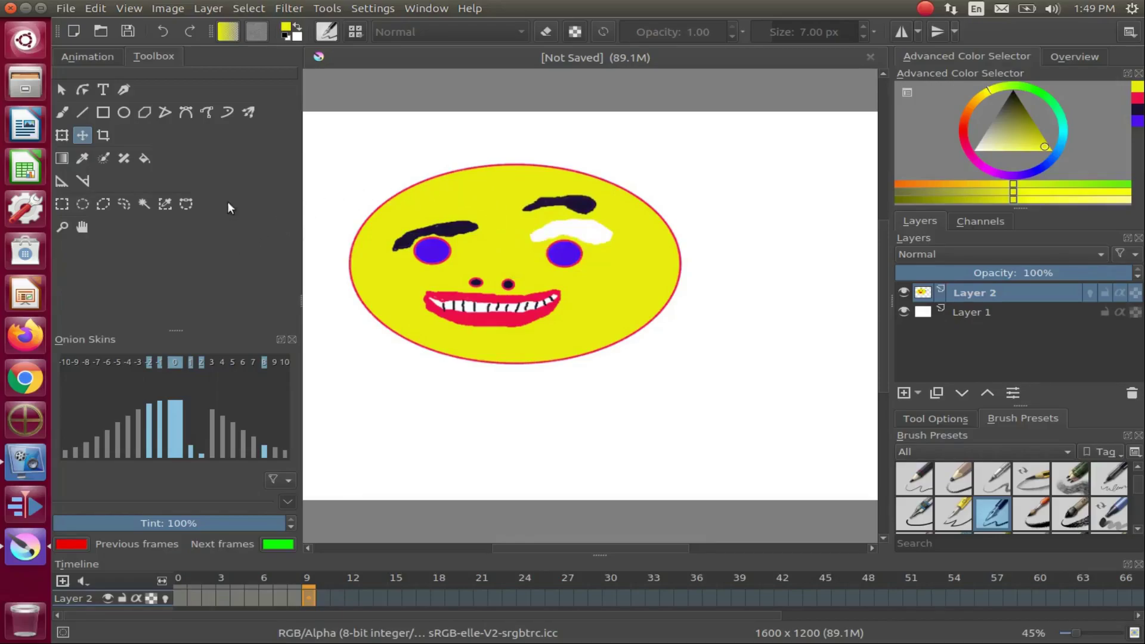
Step: Deselect and fill the white gap under the raised eyebrow yellow
click(143, 159)
click(248, 9)
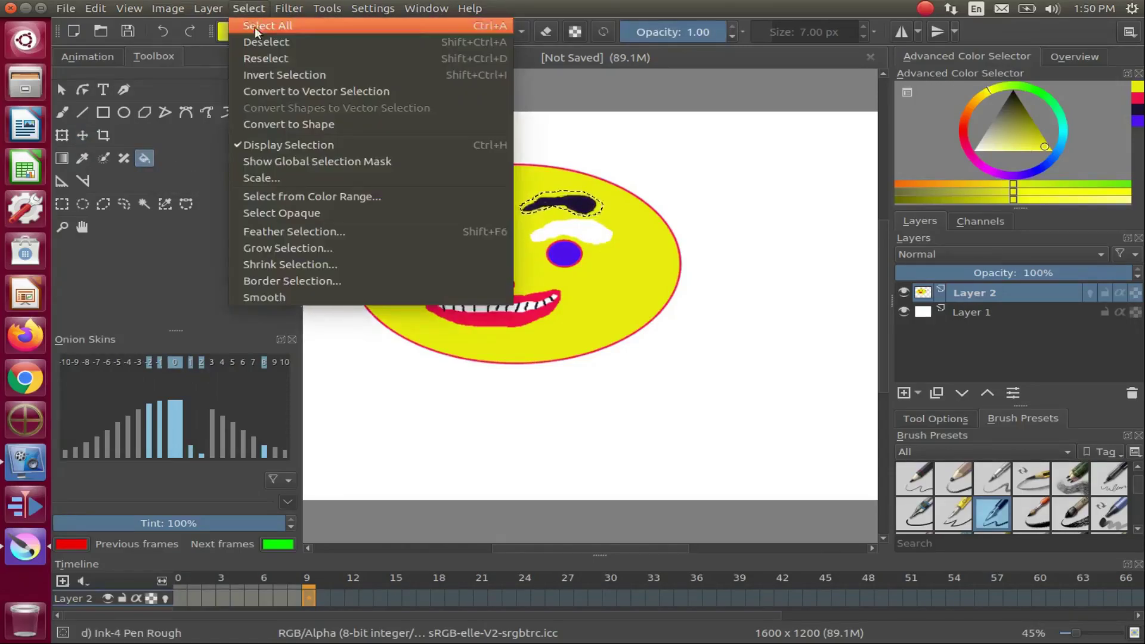
click(258, 44)
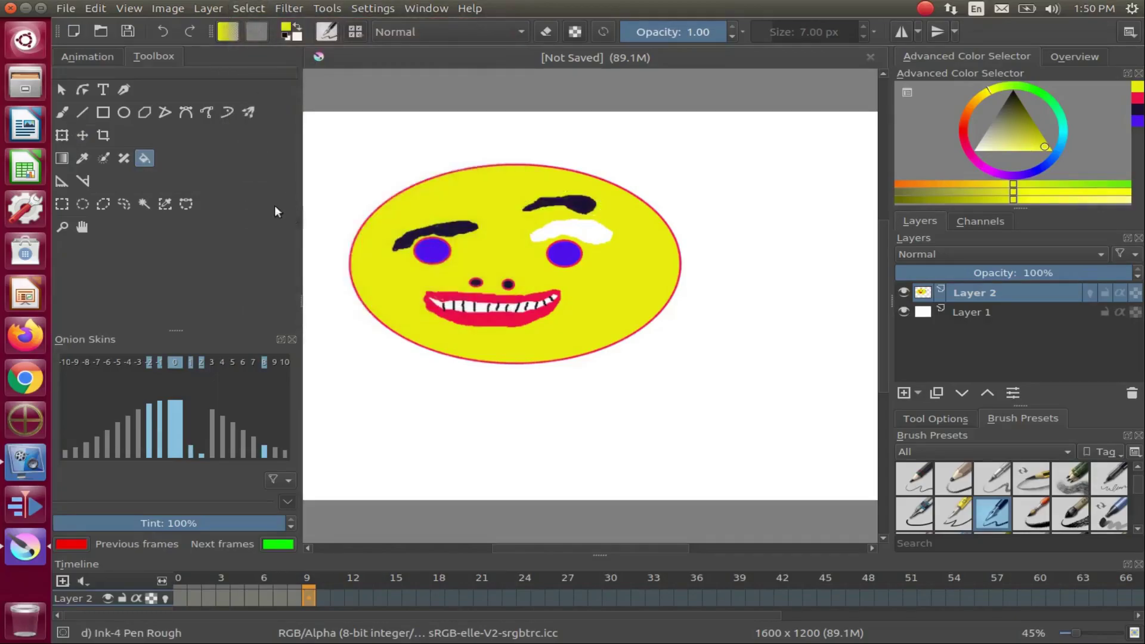
click(583, 228)
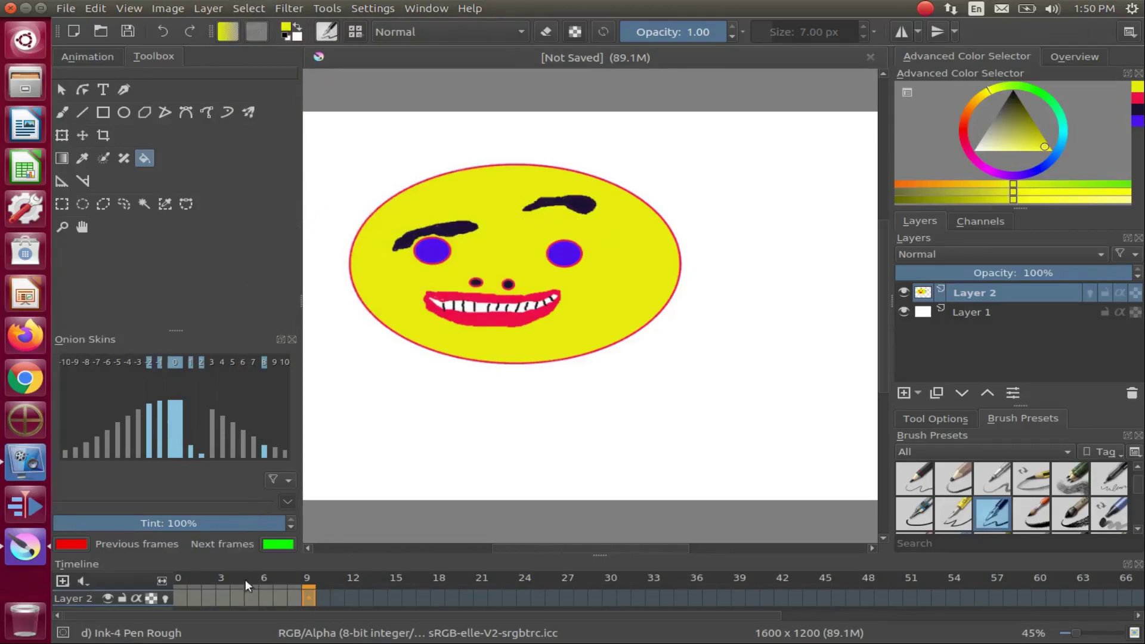
Step: Move the level-eyebrow frame to frame 10 and add a keyframe at frame 7
click(279, 598)
click(326, 598)
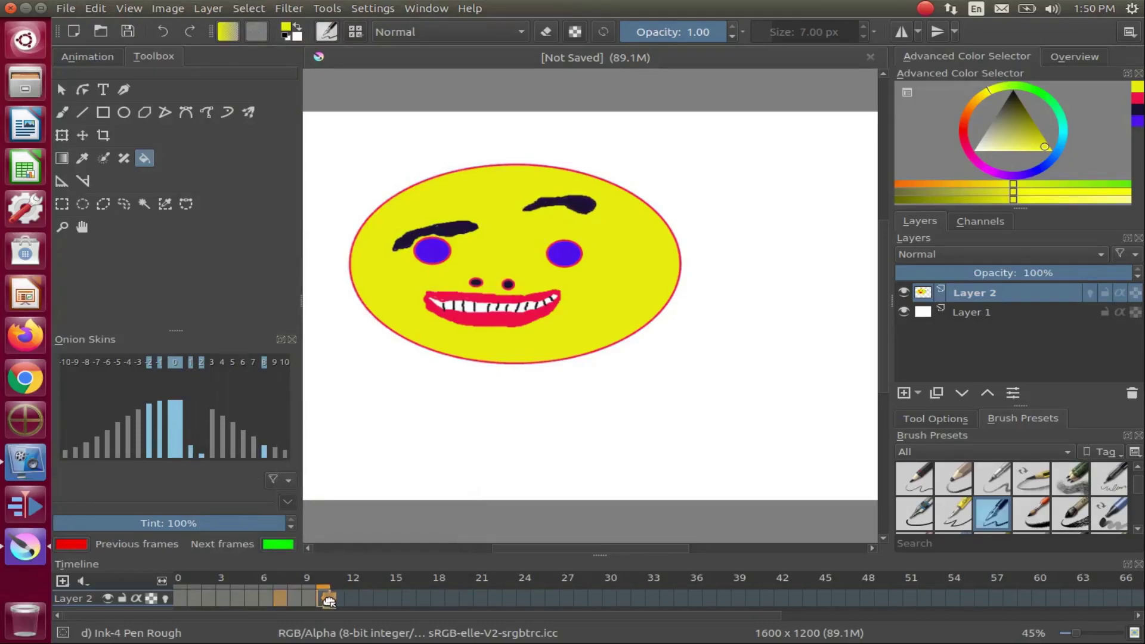
drag(328, 600, 327, 602)
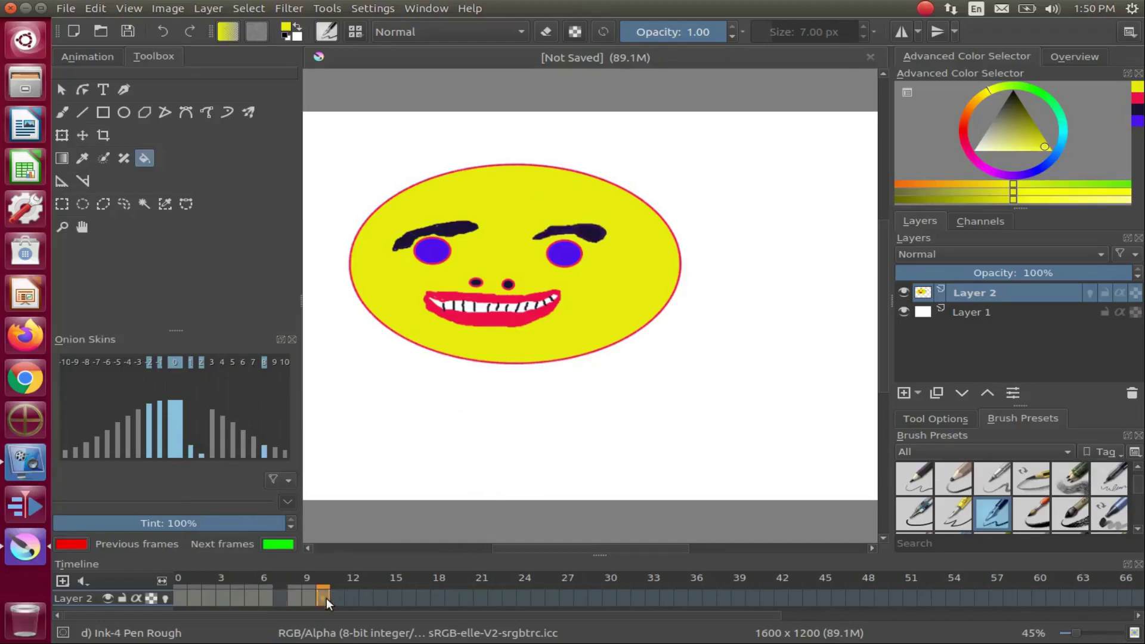
click(270, 594)
right_click(278, 595)
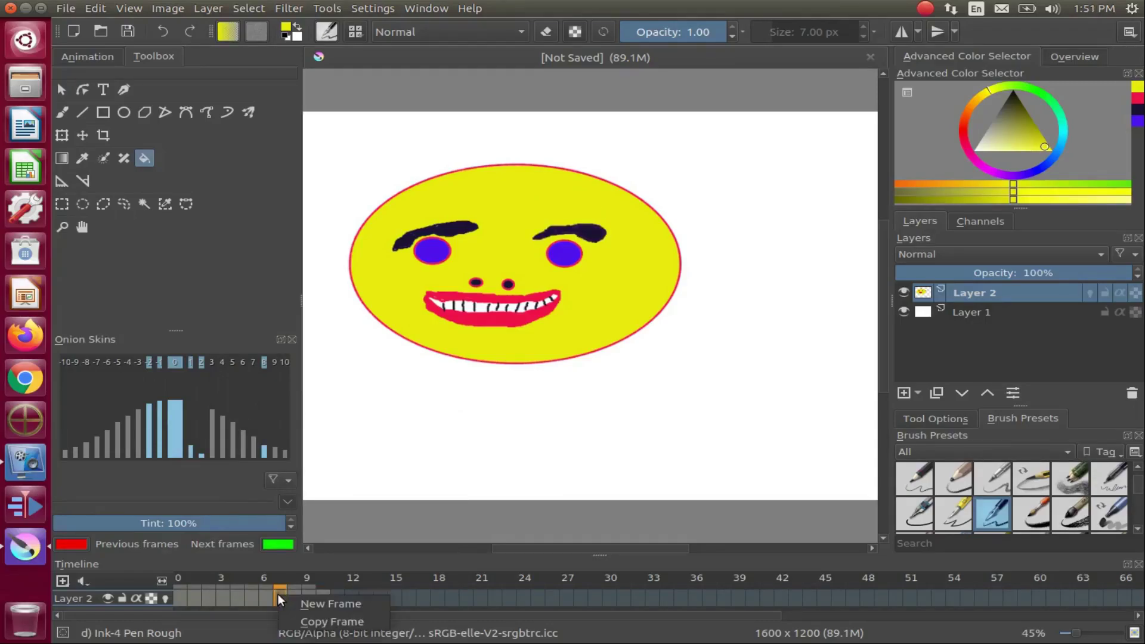
click(303, 621)
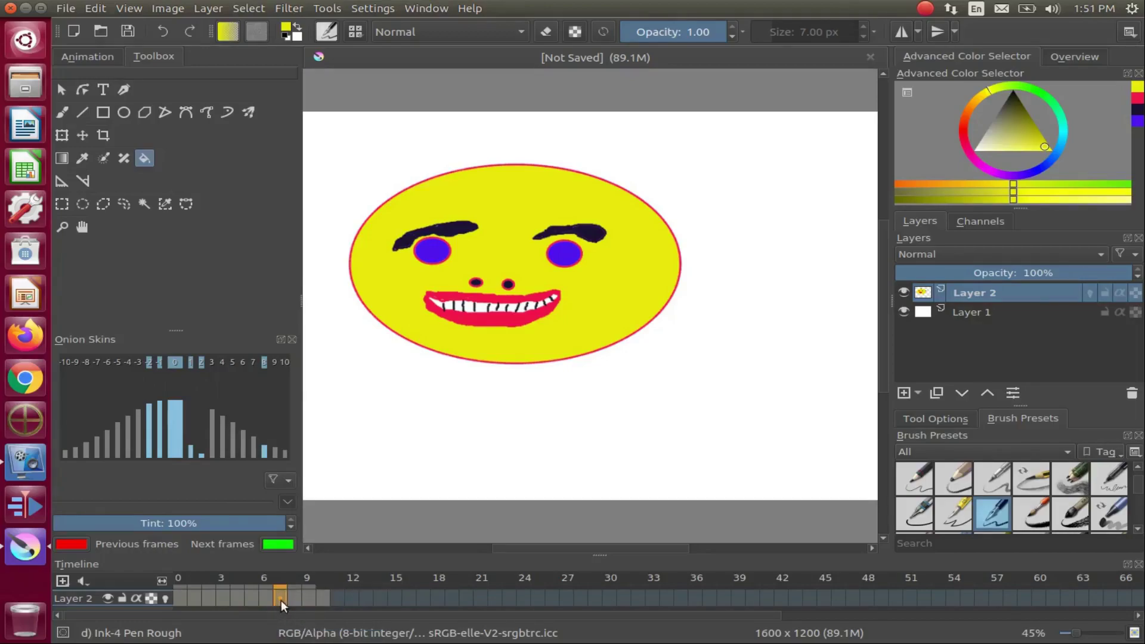
mouse_move(278, 599)
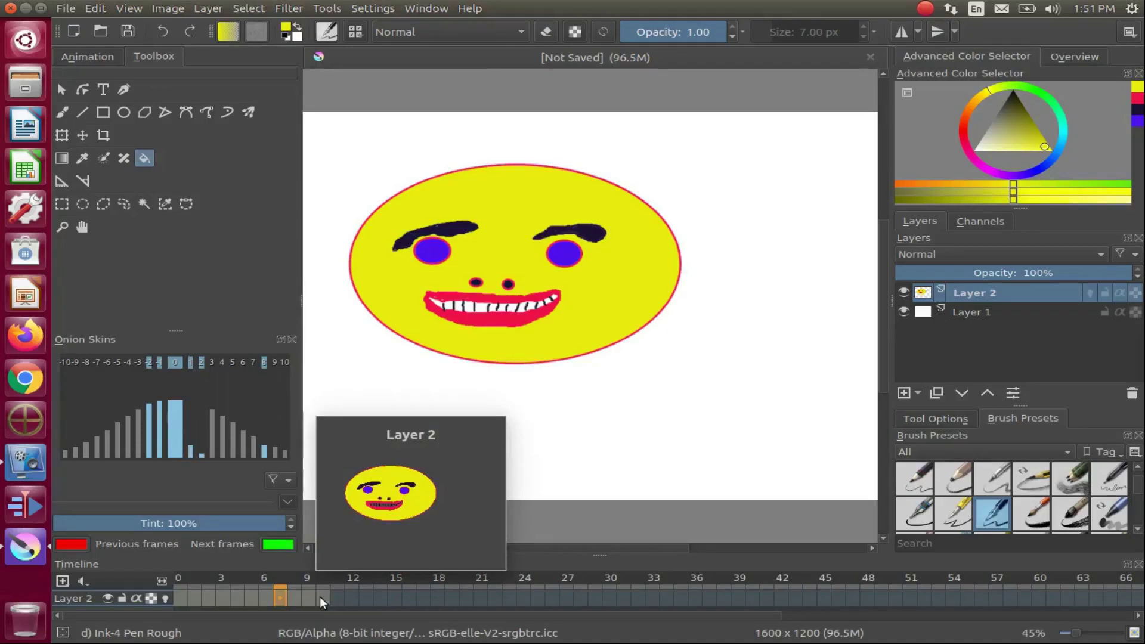
Step: Create a level-eyebrow keyframe at frame 12 and move it to frame 15
drag(320, 596, 394, 600)
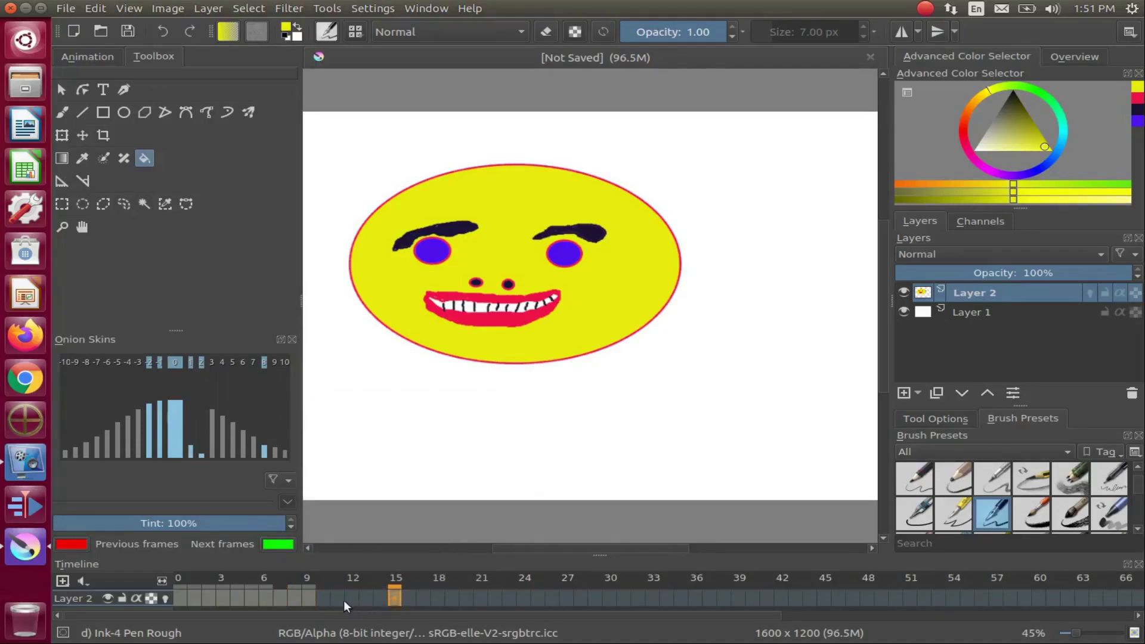
key(ctrl+z)
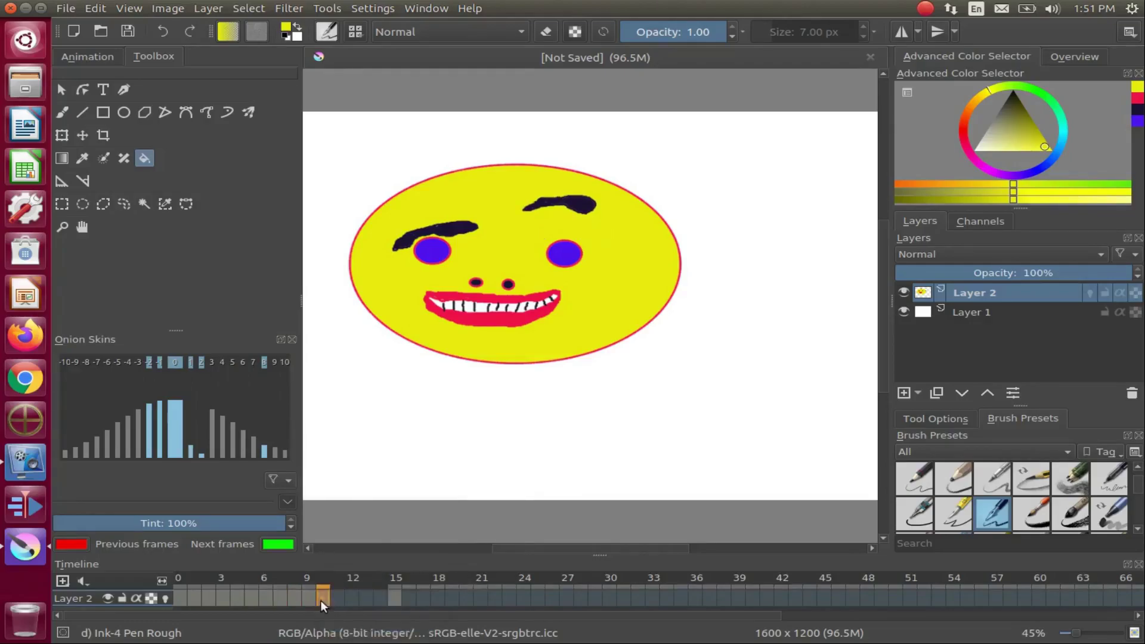
right_click(351, 598)
click(367, 592)
drag(356, 601, 395, 600)
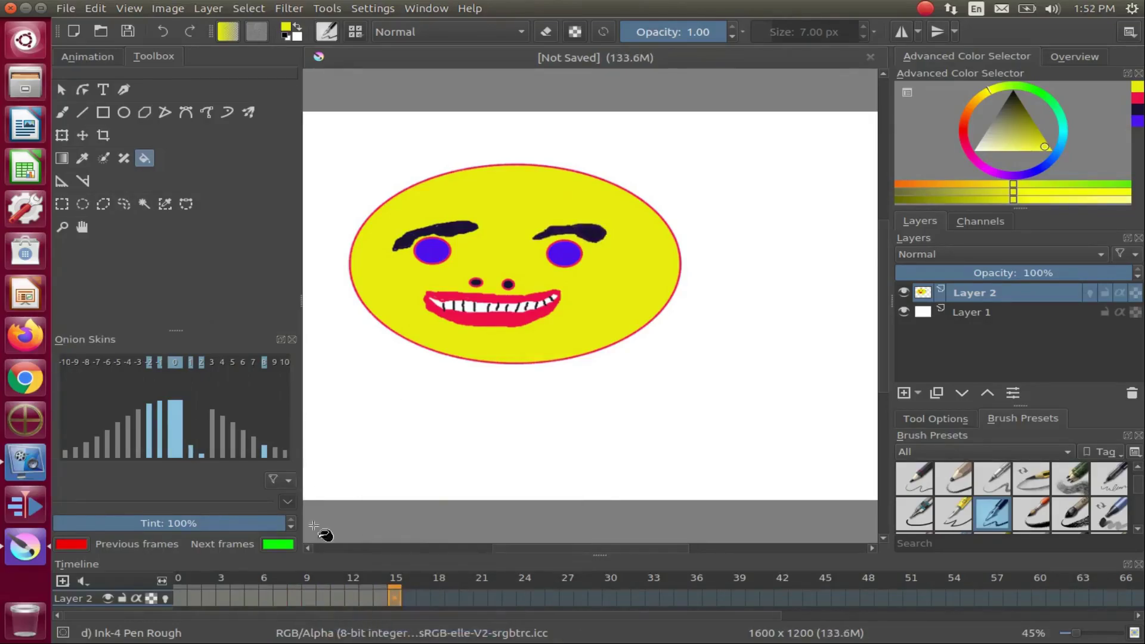
Step: Change the animation end frame from 100 to 15 and play the shortened animation
click(93, 57)
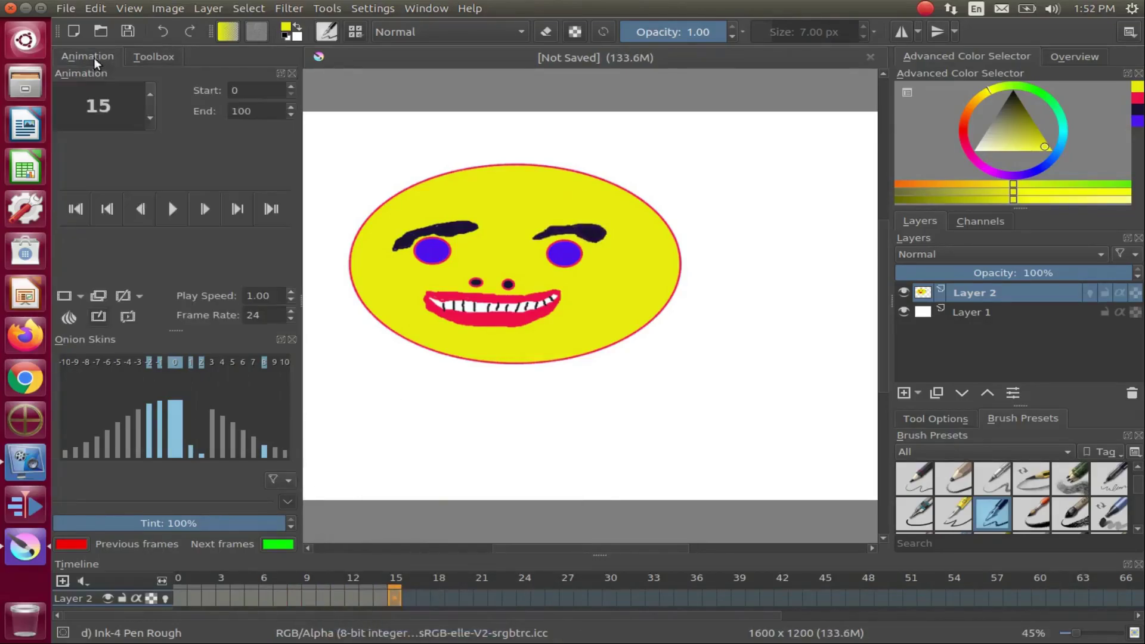
click(171, 208)
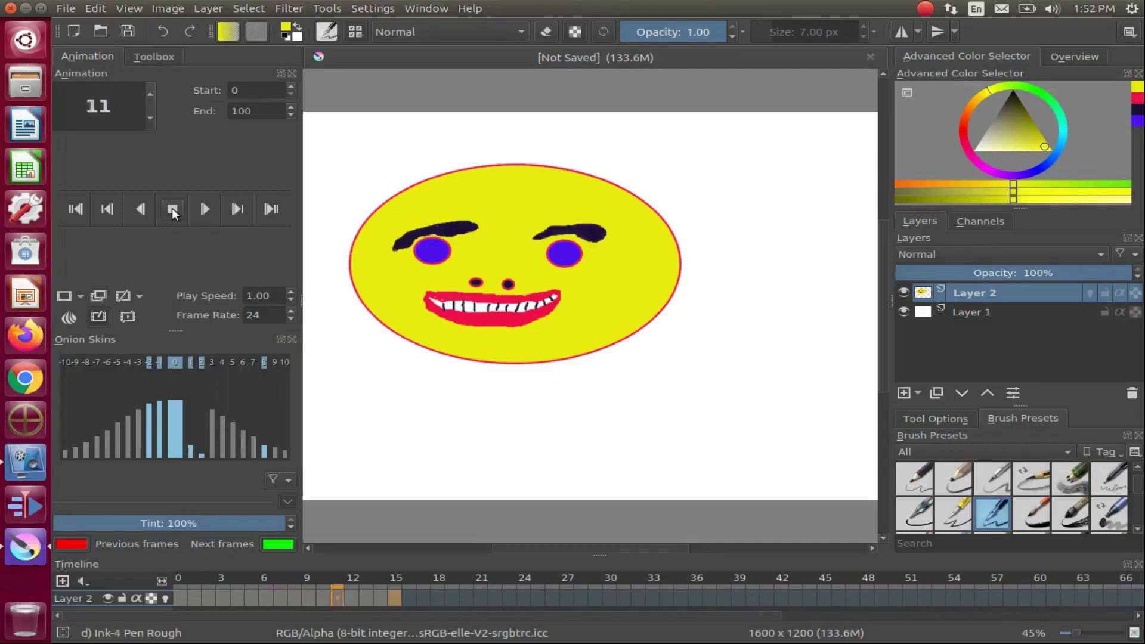
click(172, 209)
double_click(232, 113)
text(15)
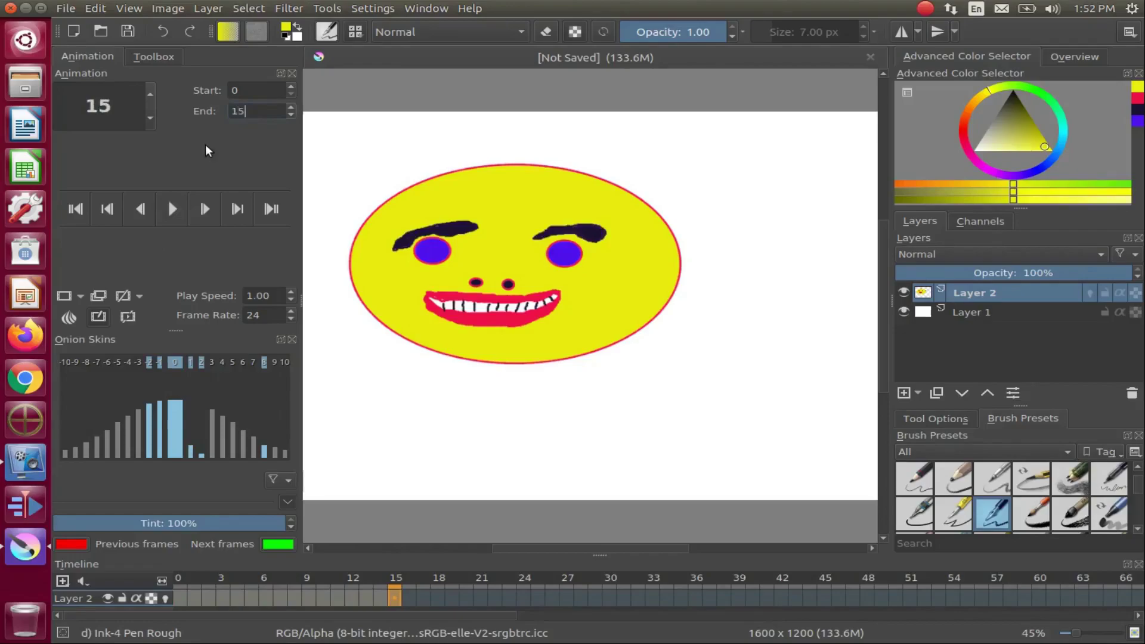
click(172, 209)
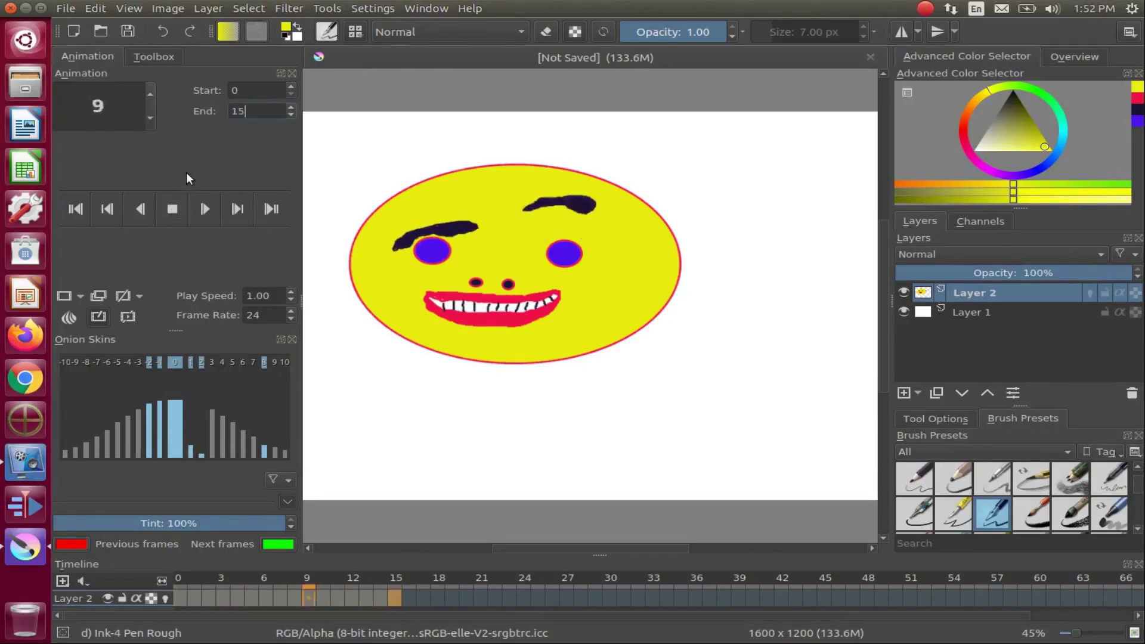
Step: Stop playback and fill frame 0's white background with cyan-blue
click(172, 208)
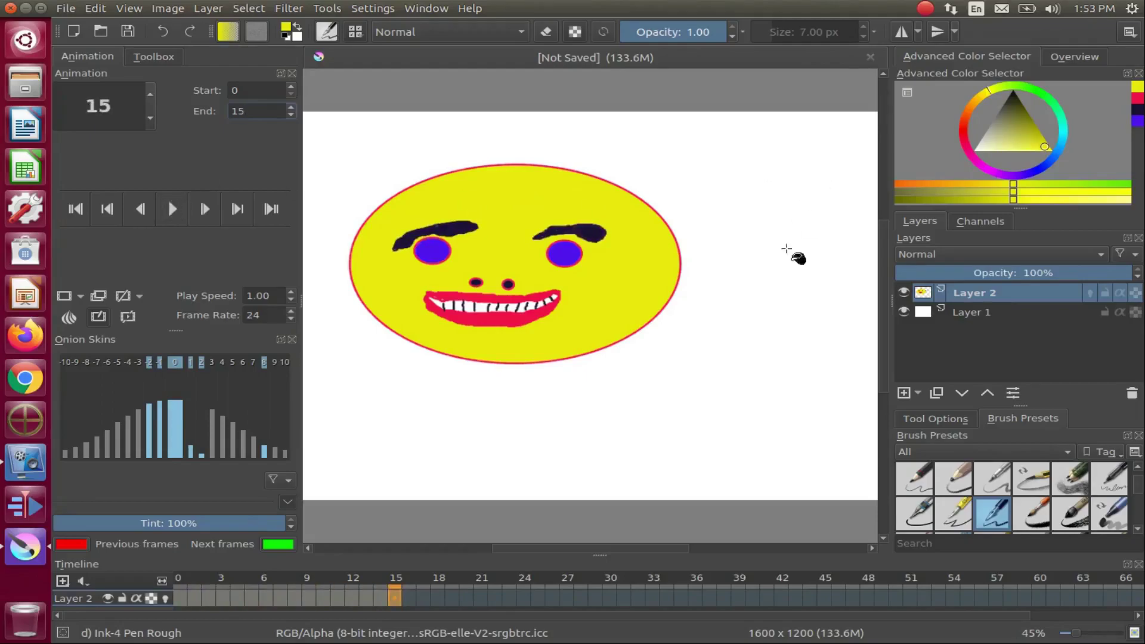
click(179, 598)
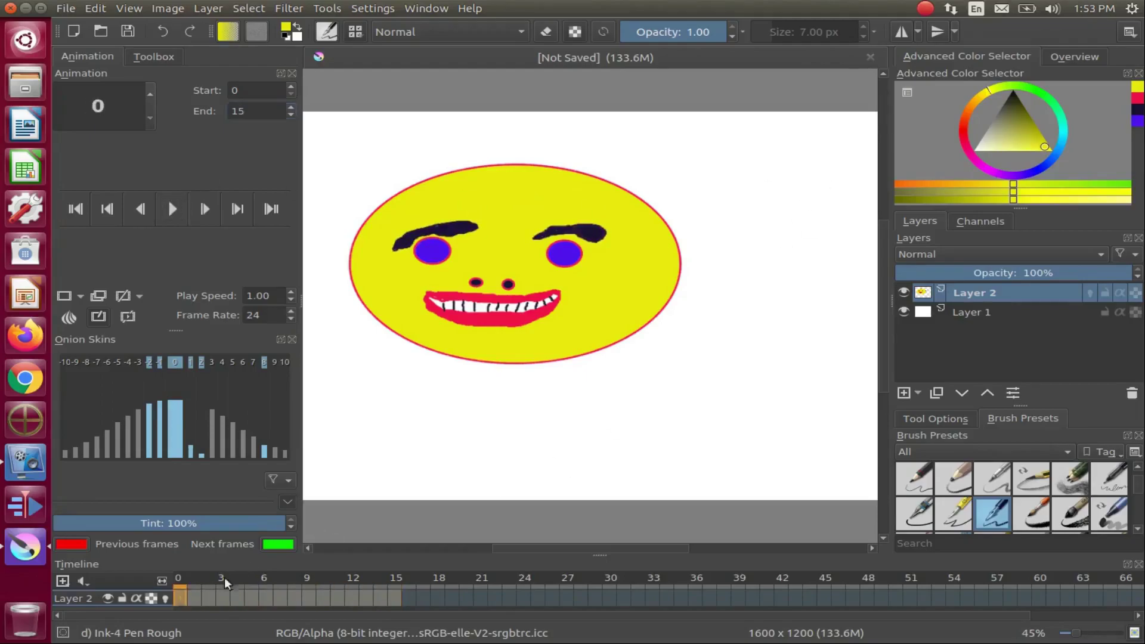
click(1067, 153)
click(794, 251)
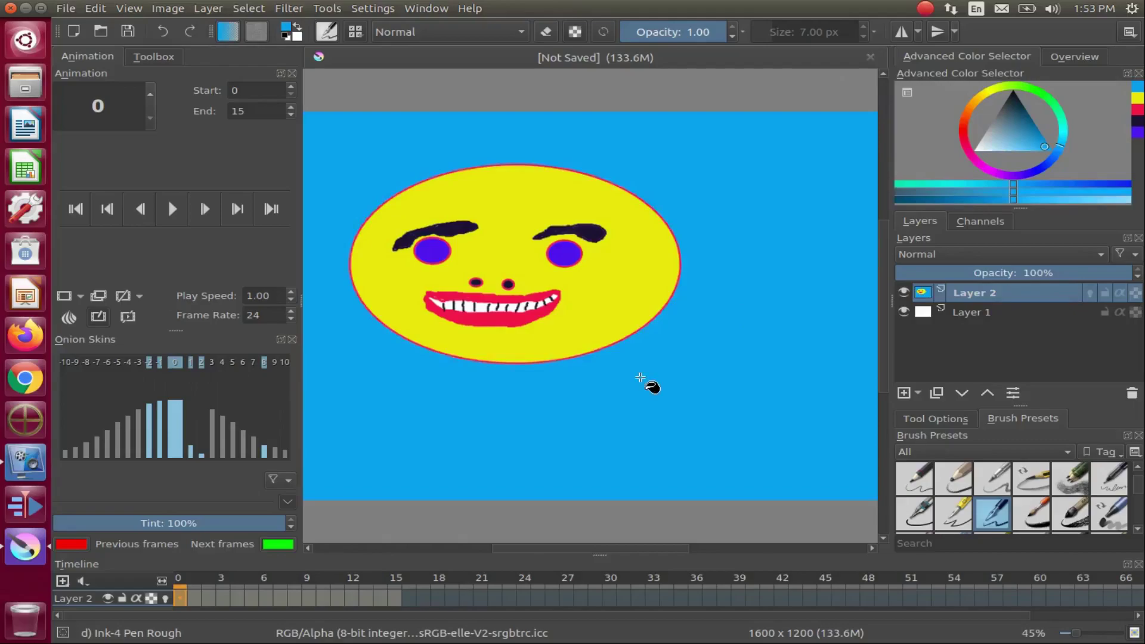
Step: Step forward to frame 15 and fill its background with blue
key(Right)
key(Right)
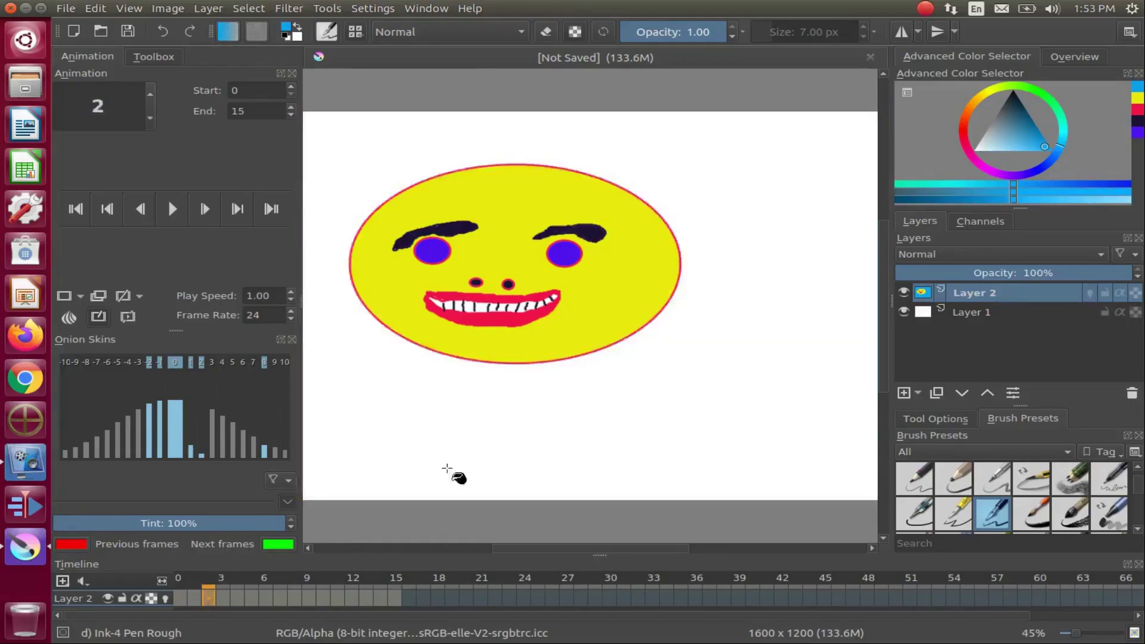
click(220, 603)
key(Right)
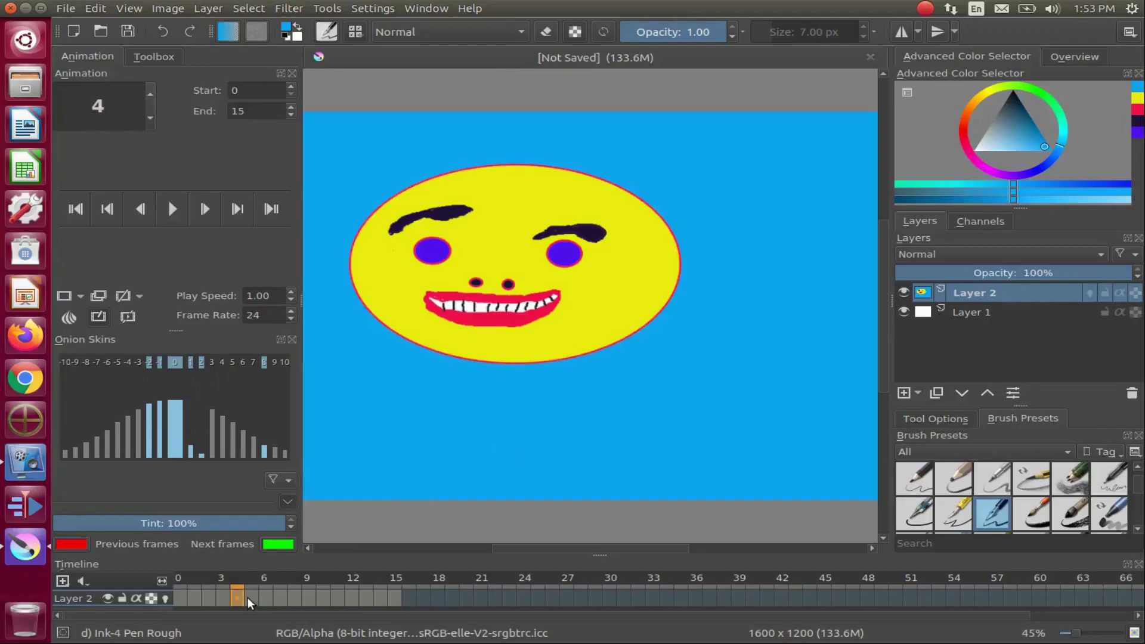
key(Right)
key(Right)
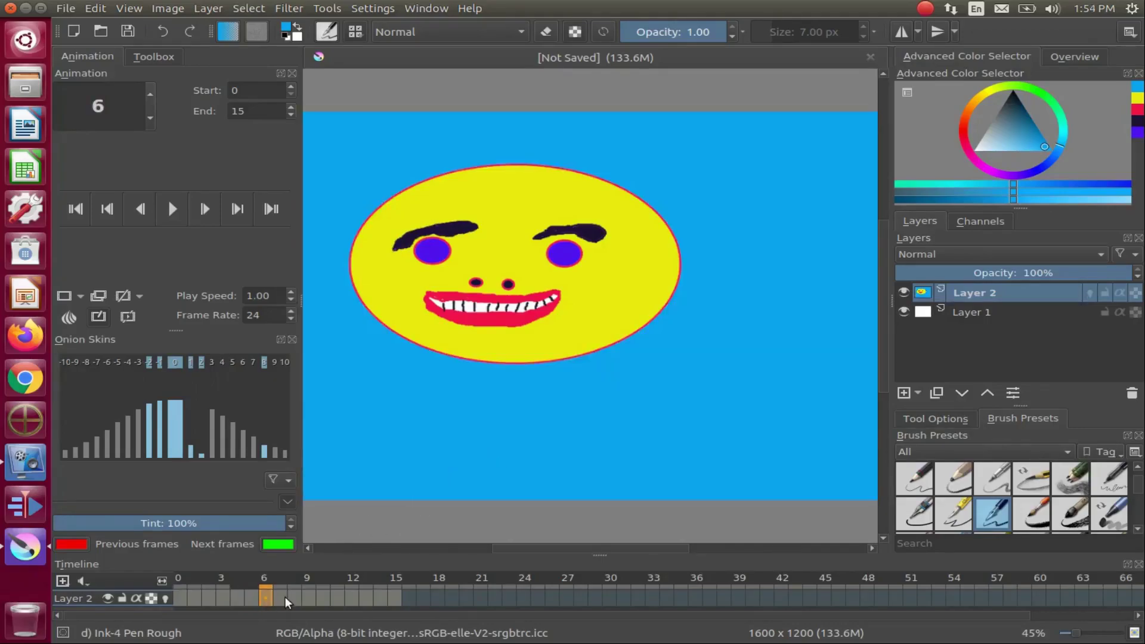
key(Right)
key(Right)
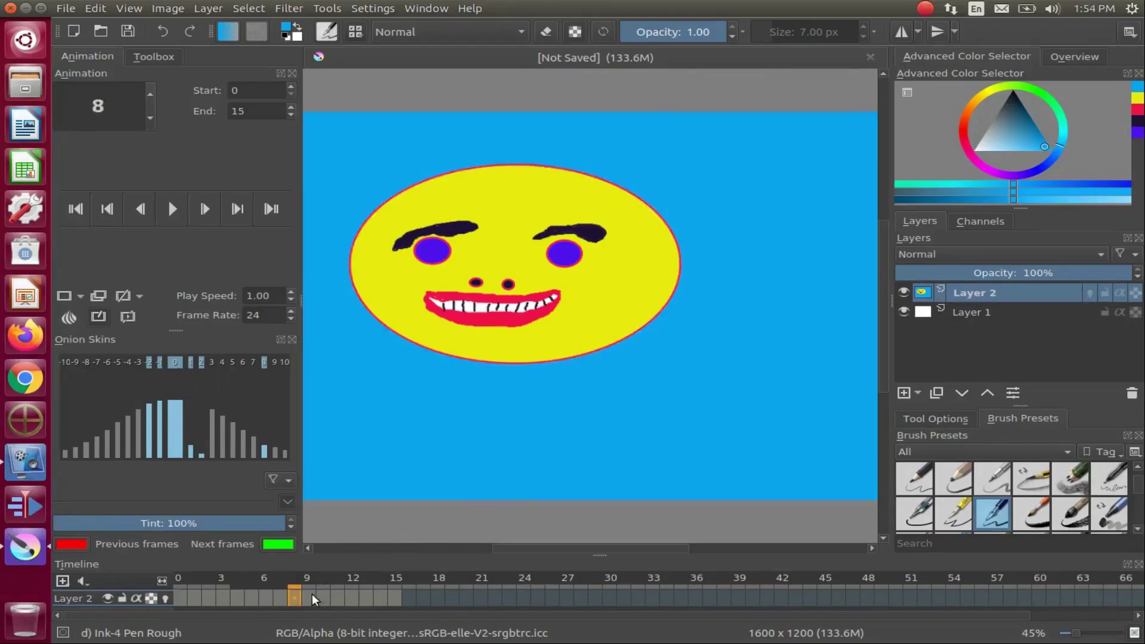
key(Right)
key(Right)
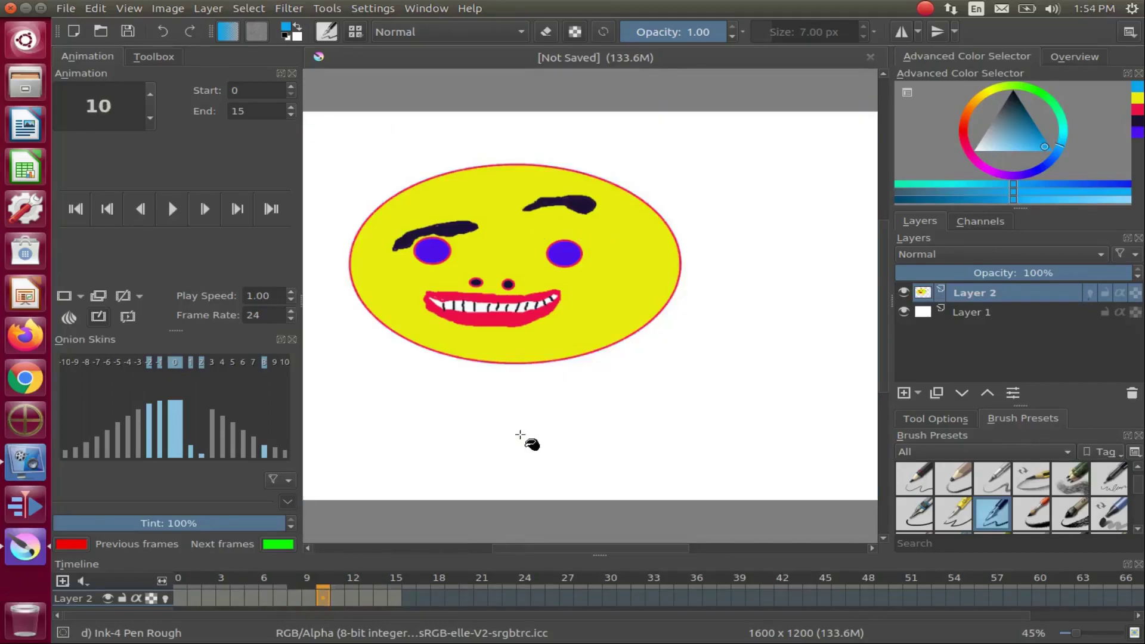
key(Right)
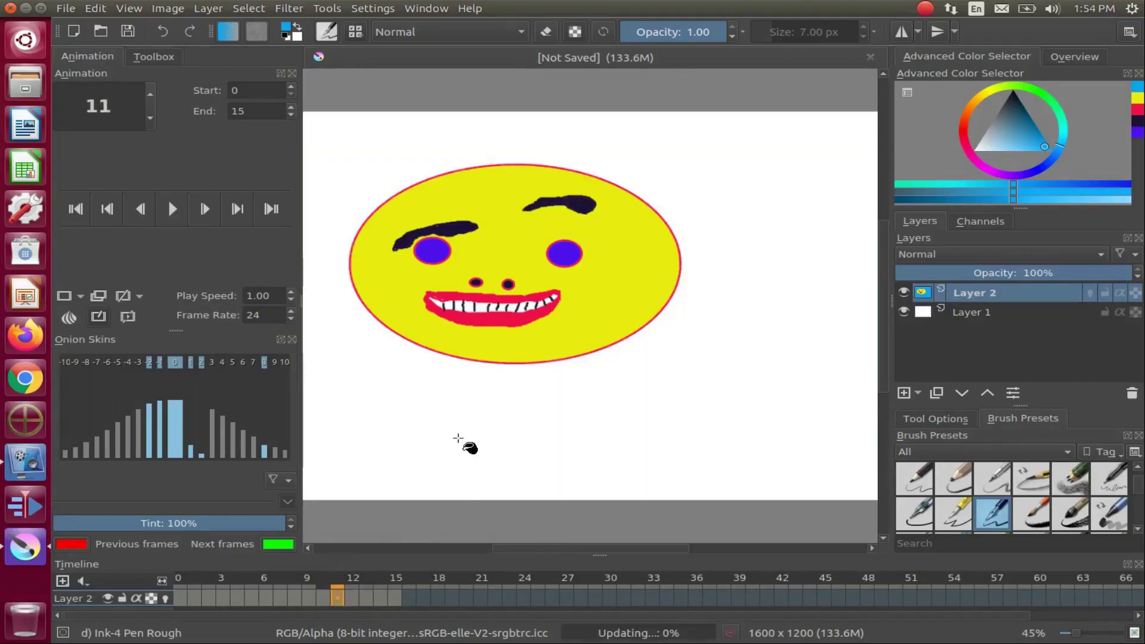
key(Right)
key(Right)
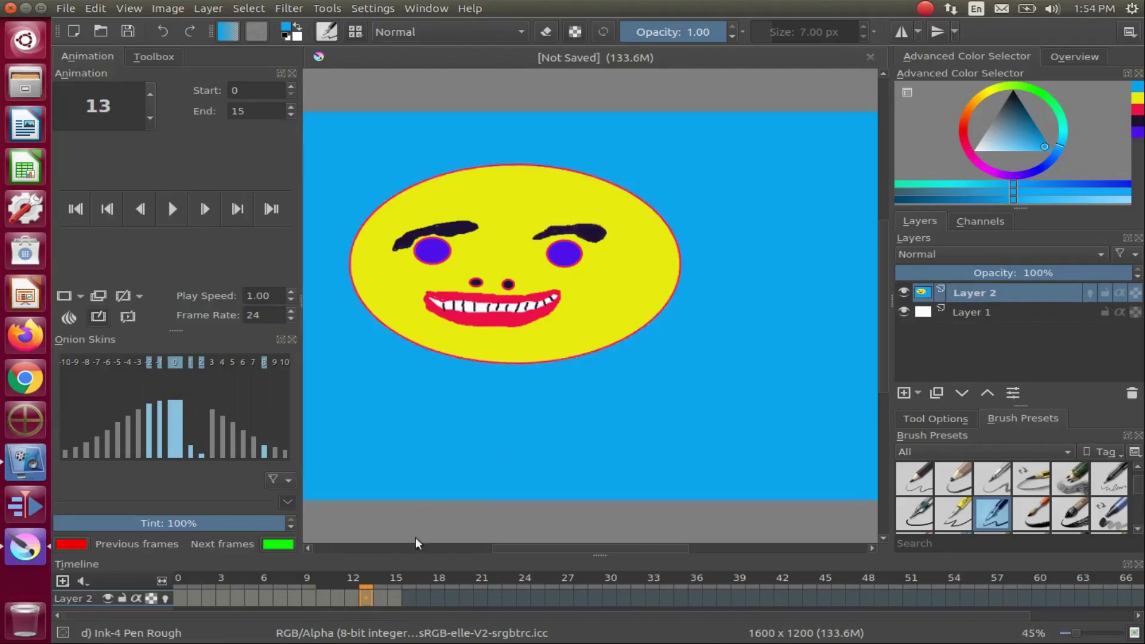
key(Right)
key(Right)
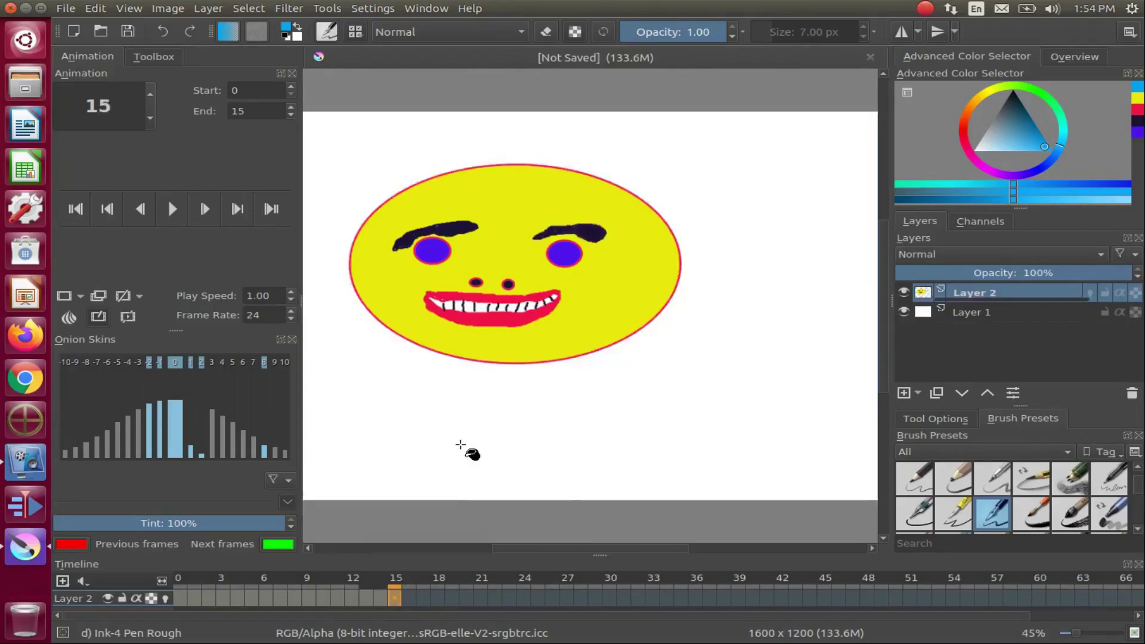
click(461, 444)
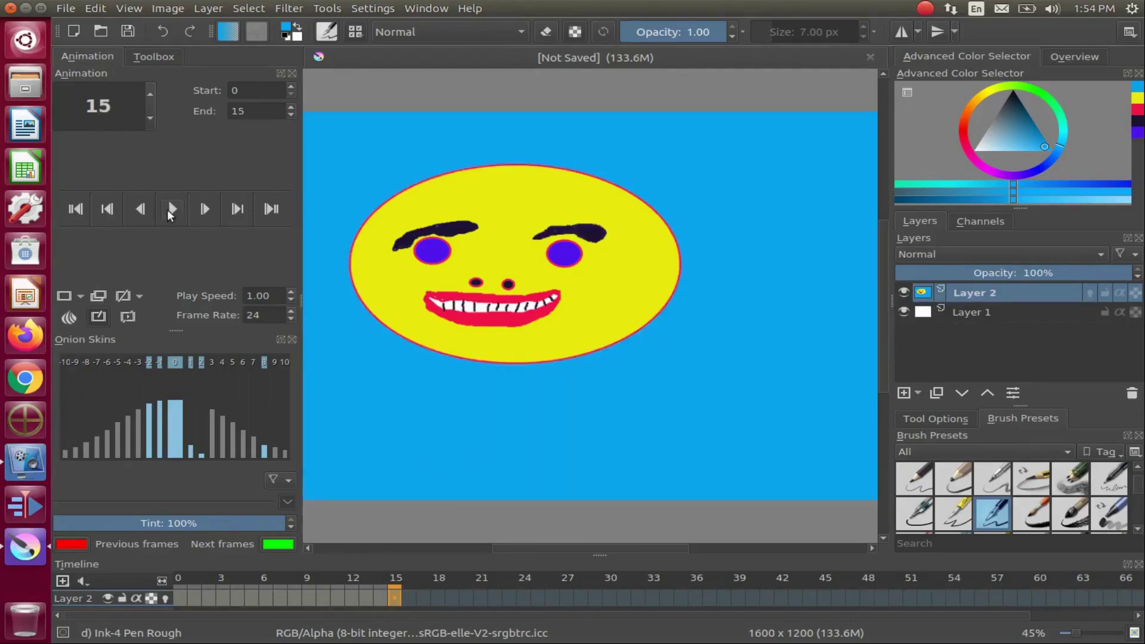
Step: Play the animation to check the blue background, then stop it
click(170, 210)
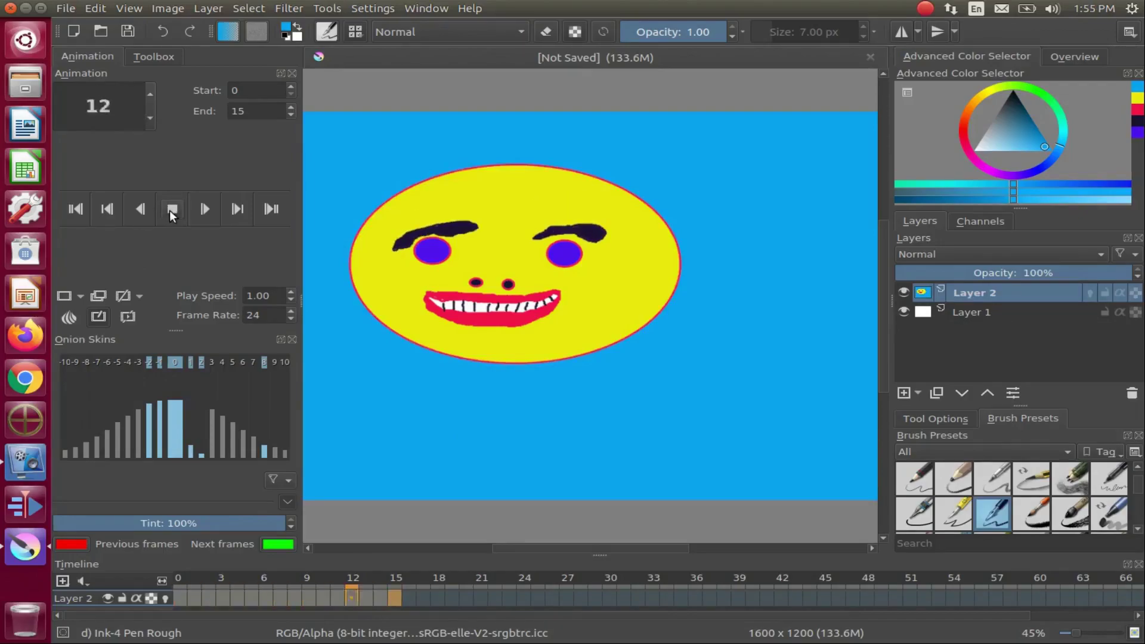
click(169, 210)
mouse_move(410, 601)
Step: Add a new keyframe at frame 18 and play the animation through to it
click(411, 599)
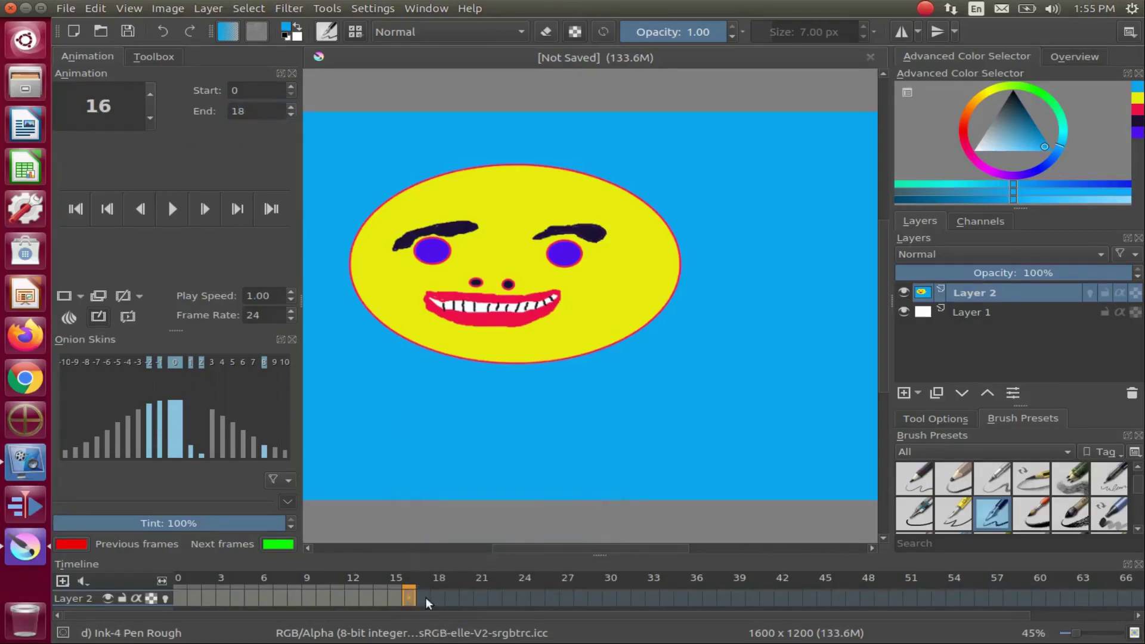
click(425, 599)
right_click(438, 598)
click(471, 601)
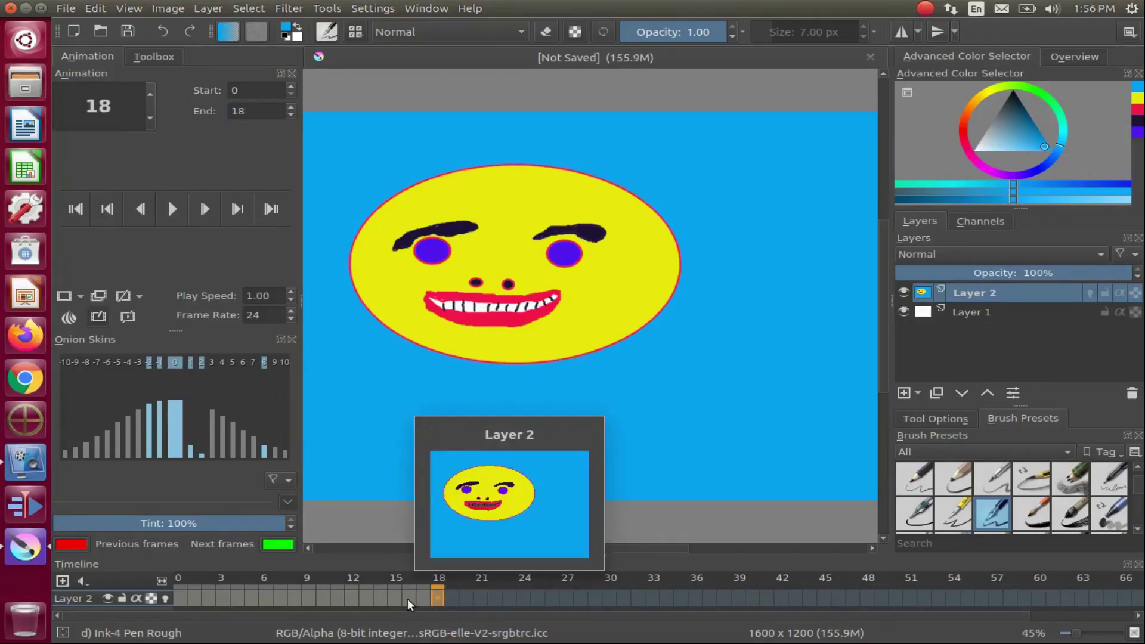
click(172, 210)
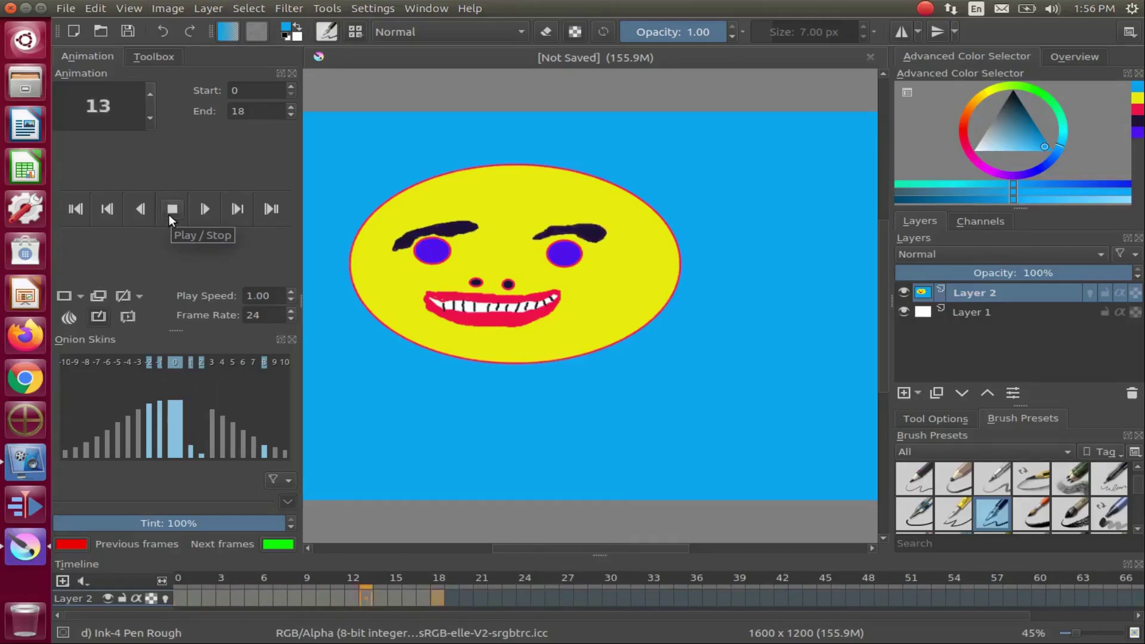
click(172, 209)
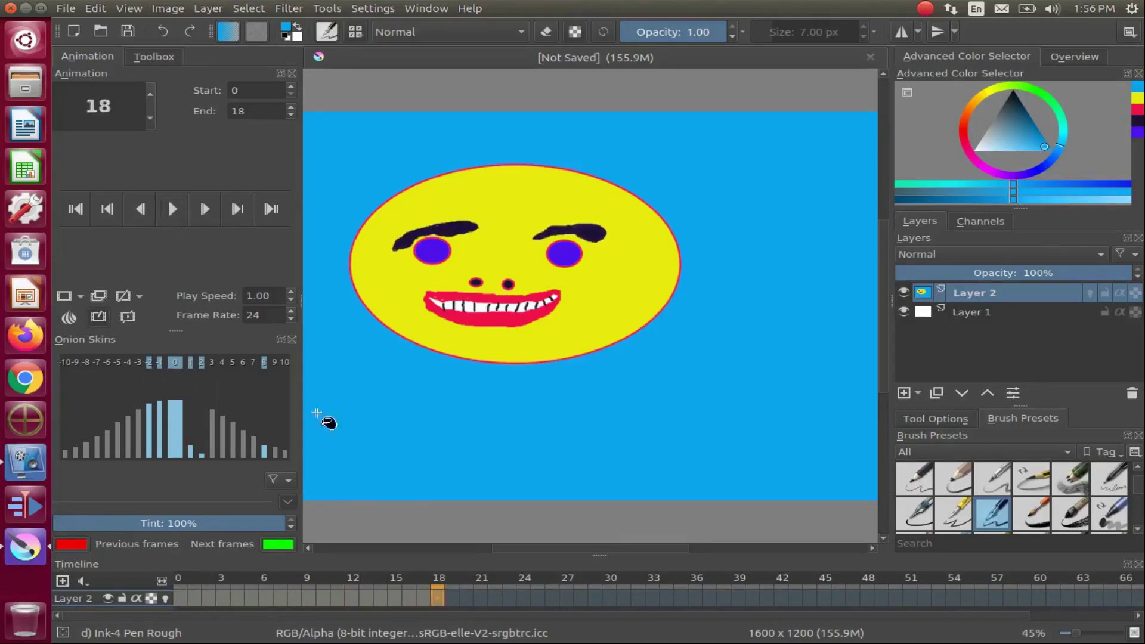